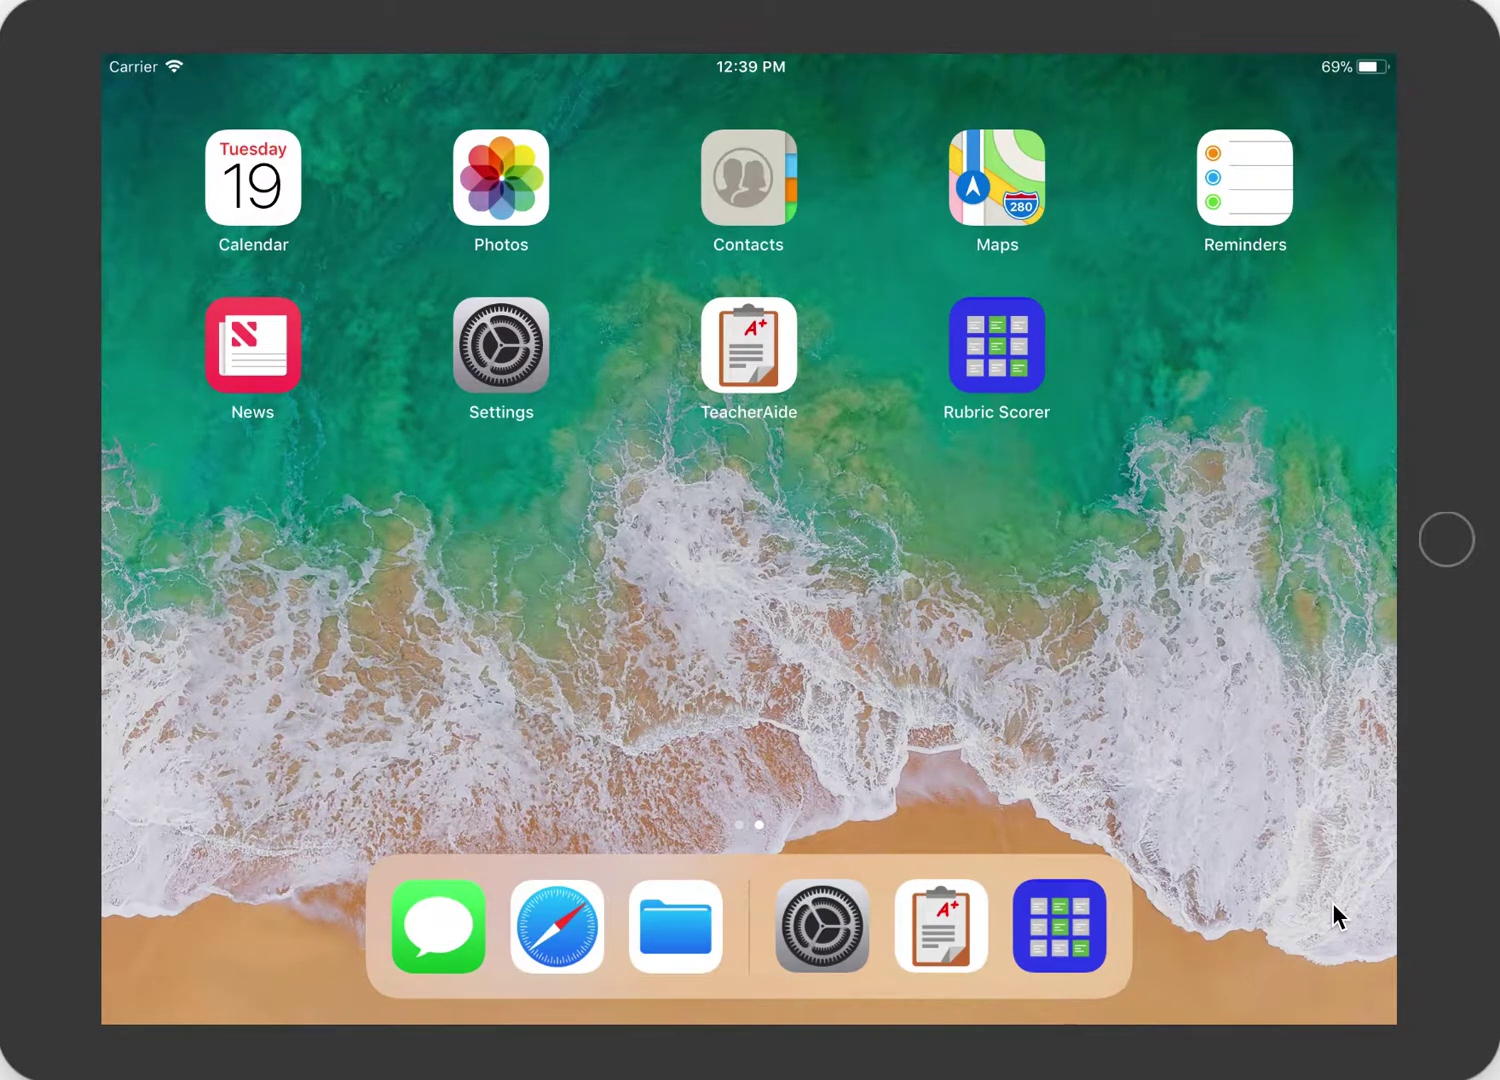
Launch TeacherAide to the Class 1 attendance list and raise the dock over it
click(763, 350)
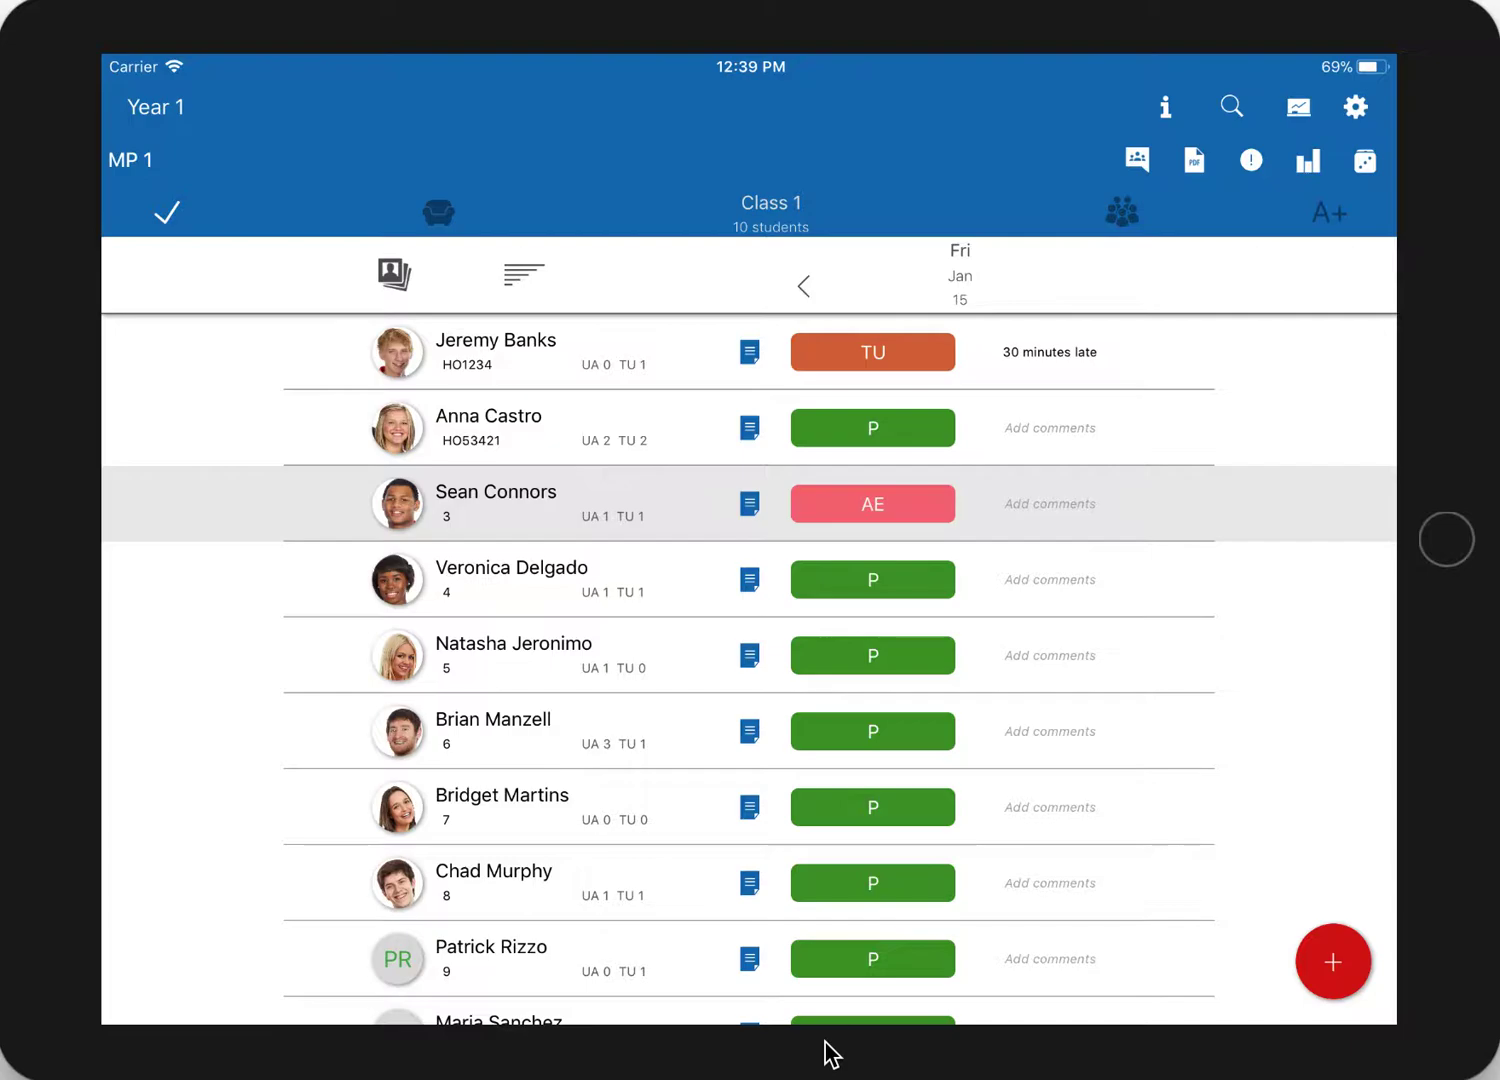
drag(827, 1055, 857, 923)
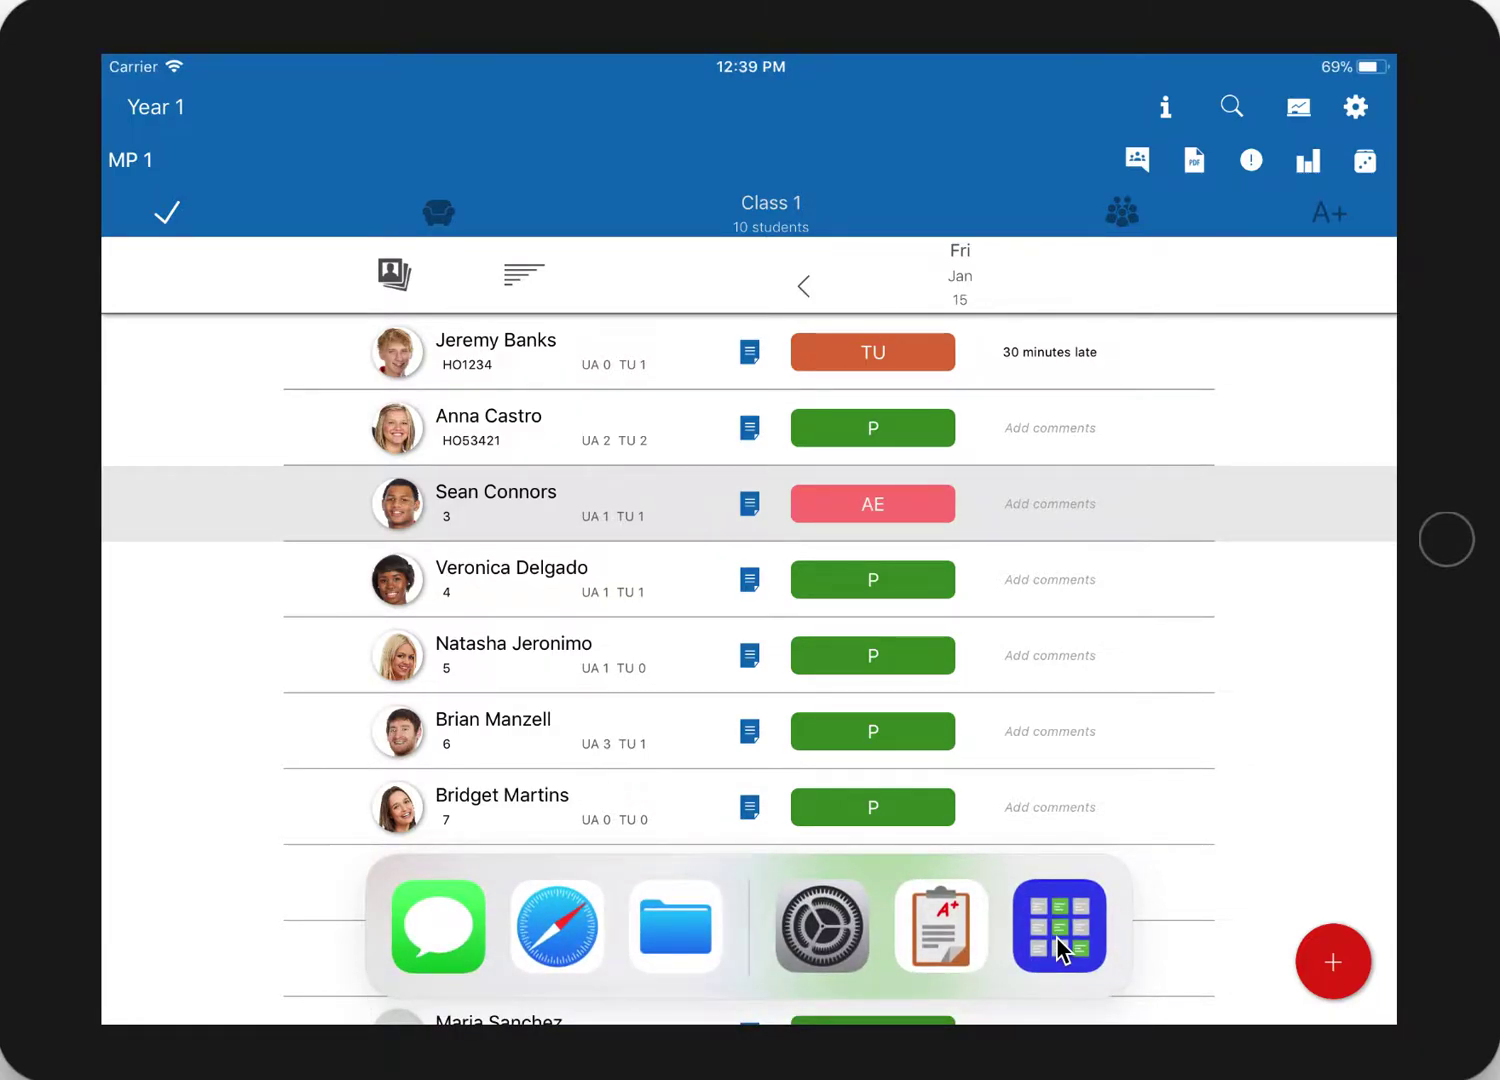
Open Rubric Scorer in Split View on the right and widen it to half the screen
drag(1062, 951, 1315, 613)
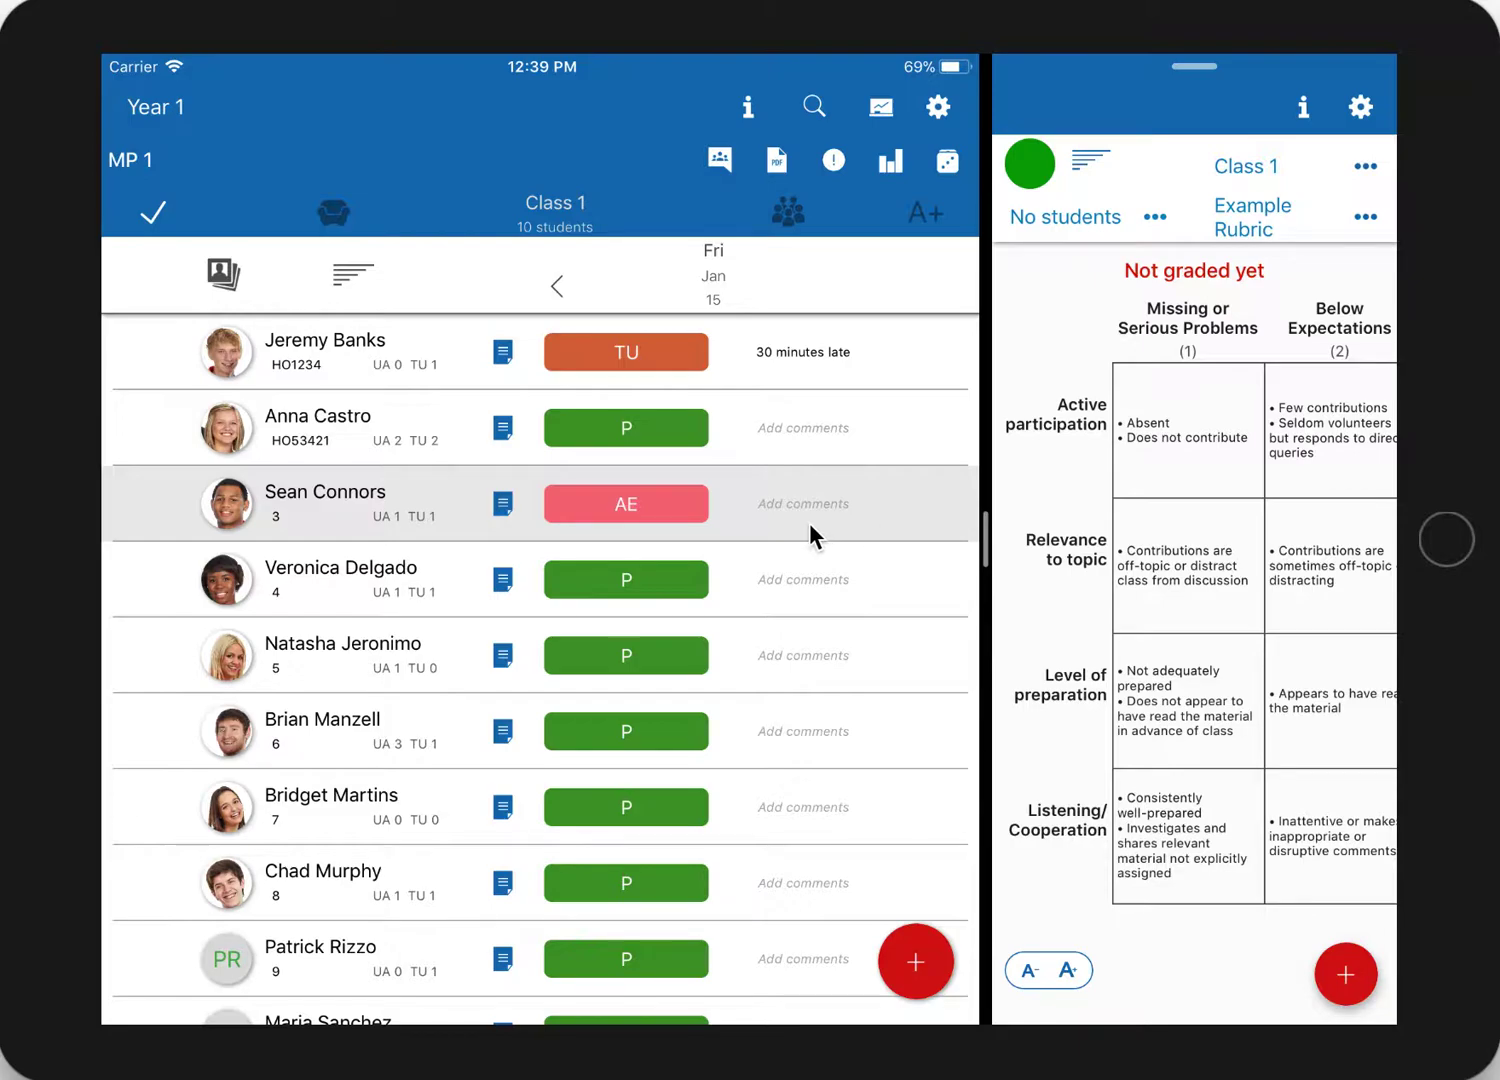
drag(988, 541, 766, 515)
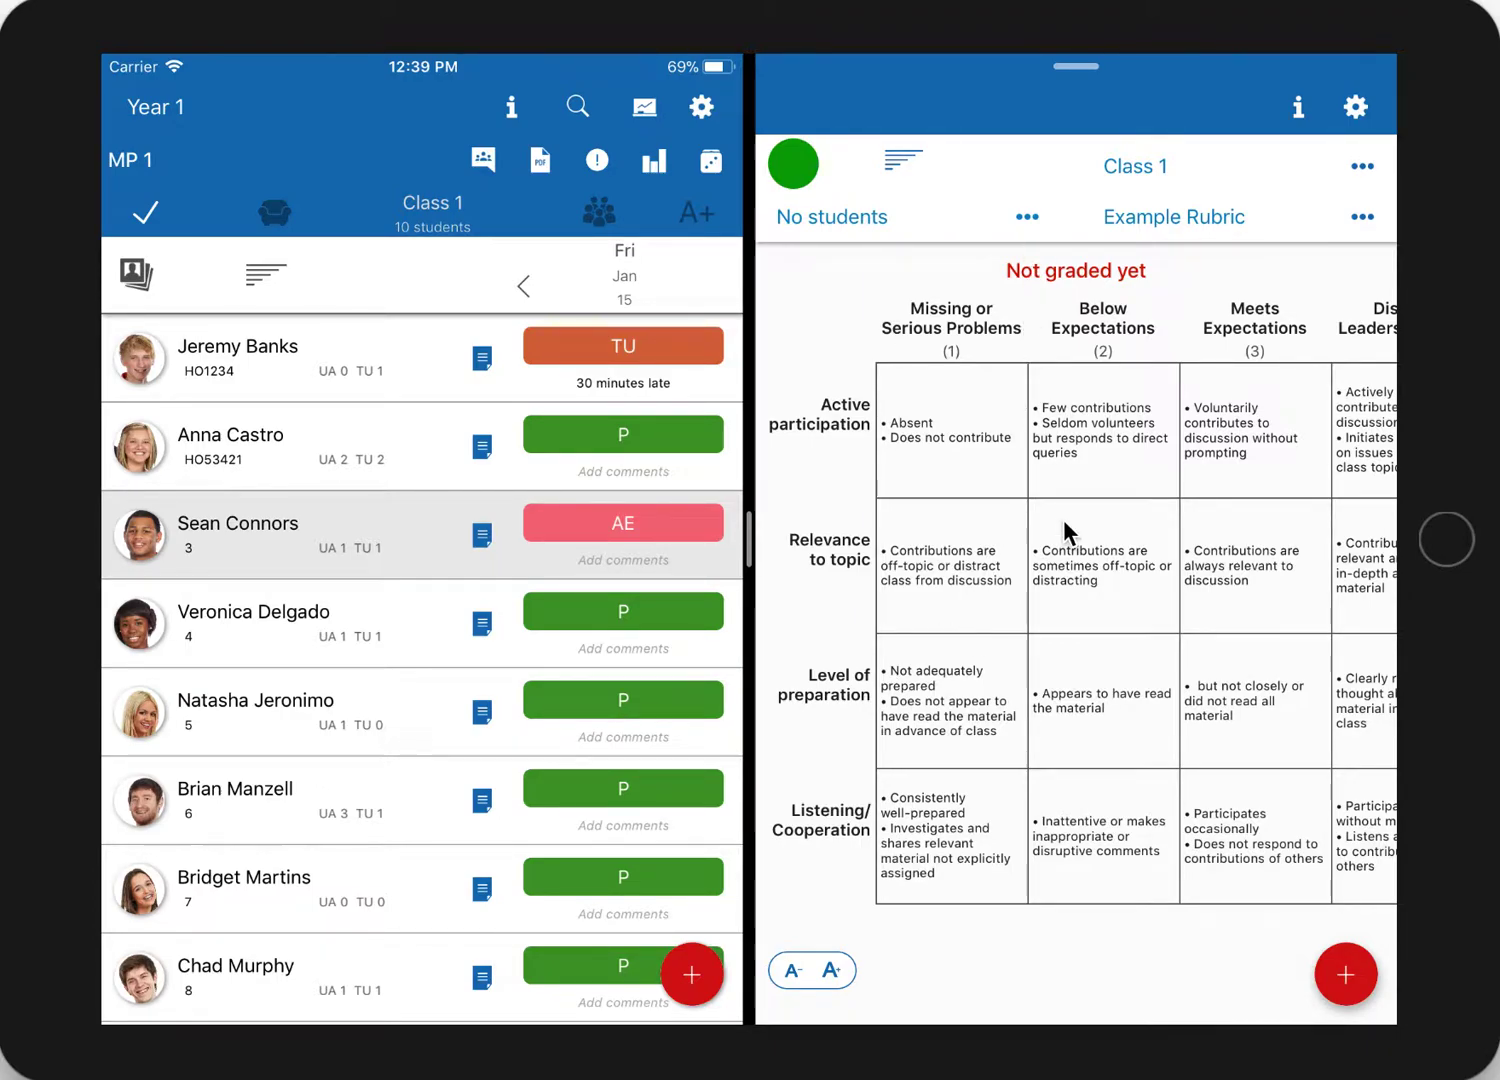
click(693, 975)
From Manage students, export the Class 1 roster and dismiss the saved confirmation
click(533, 827)
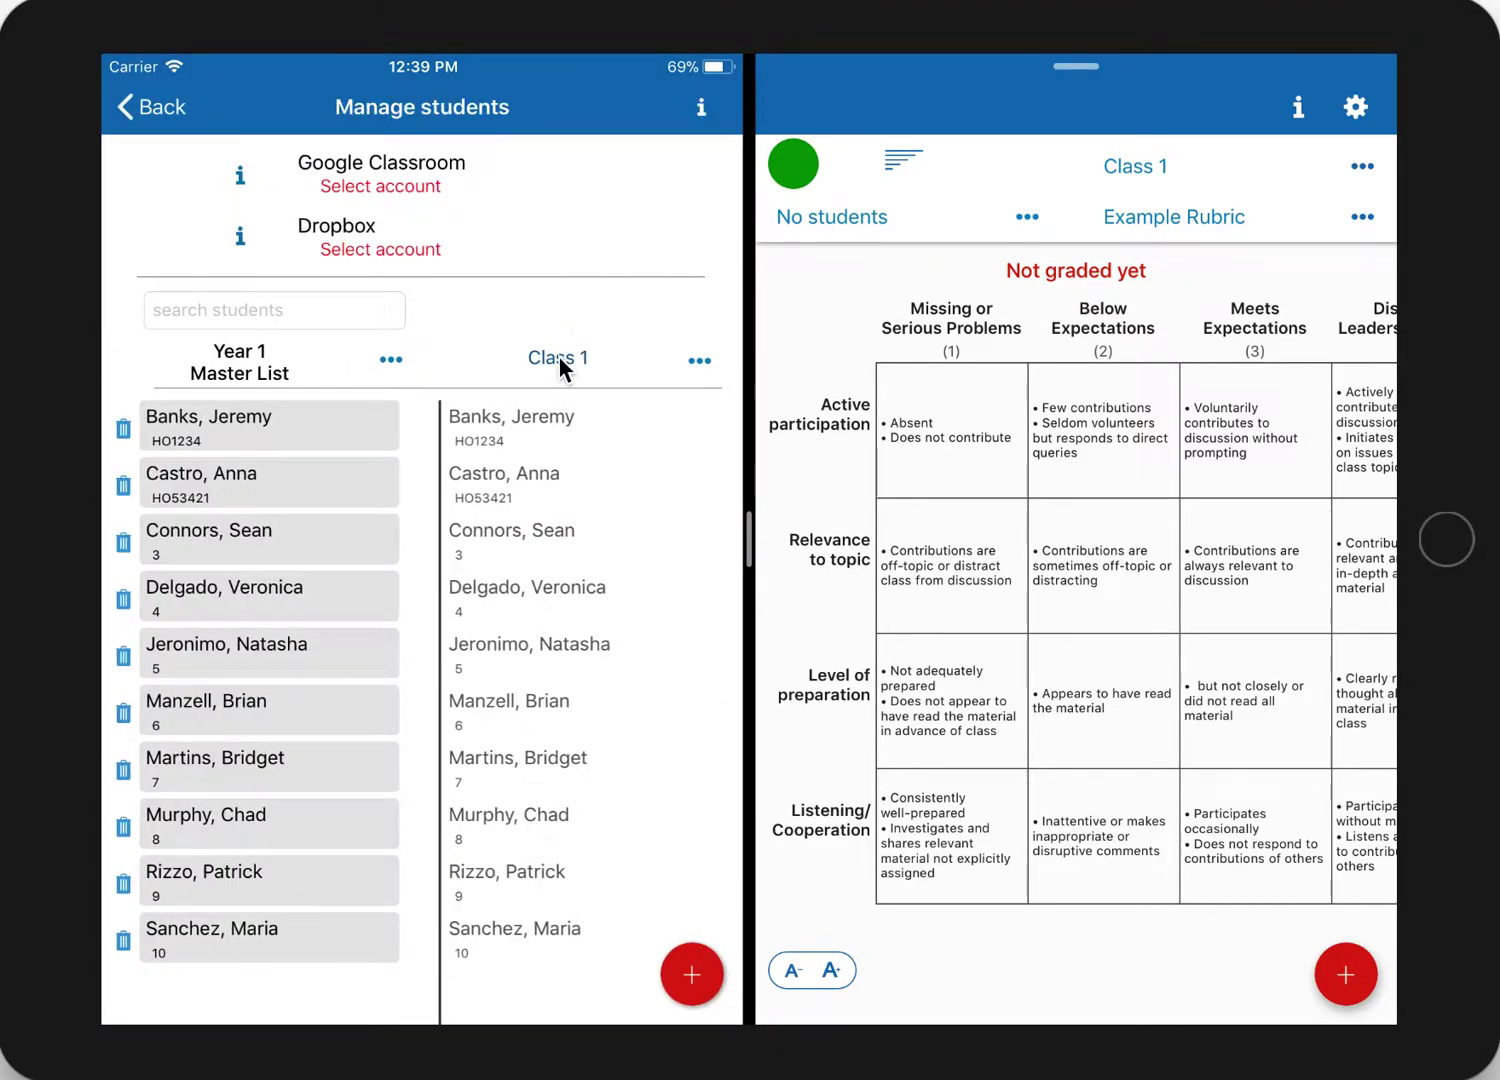
click(697, 362)
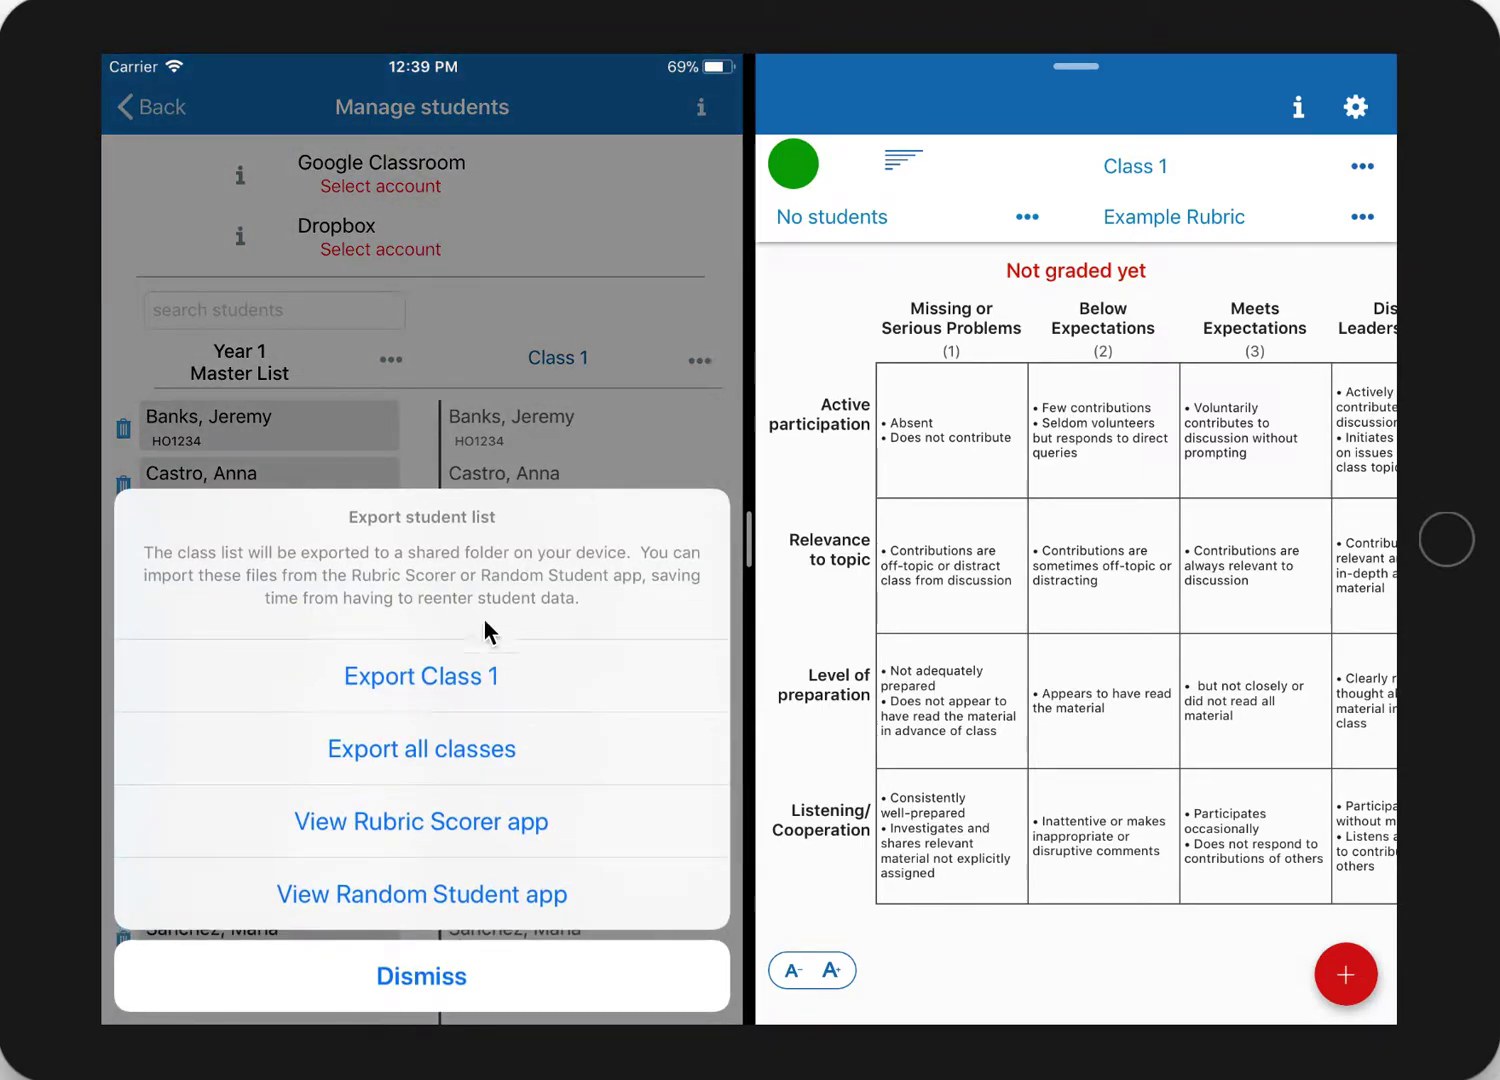
click(443, 683)
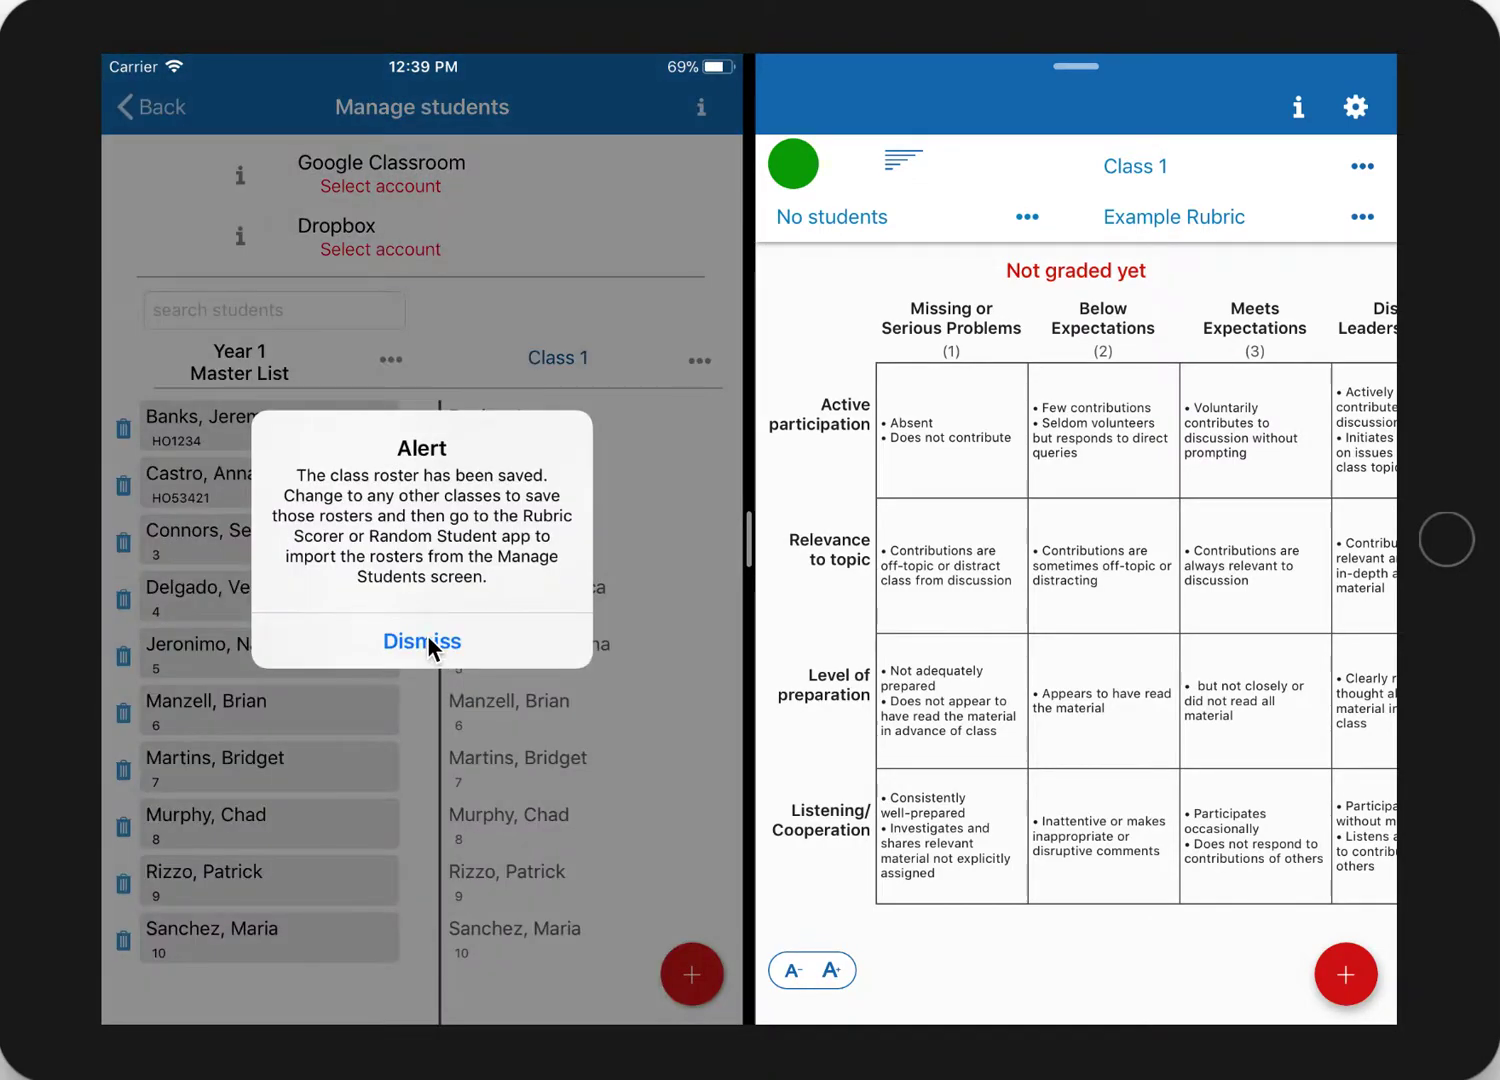
click(426, 637)
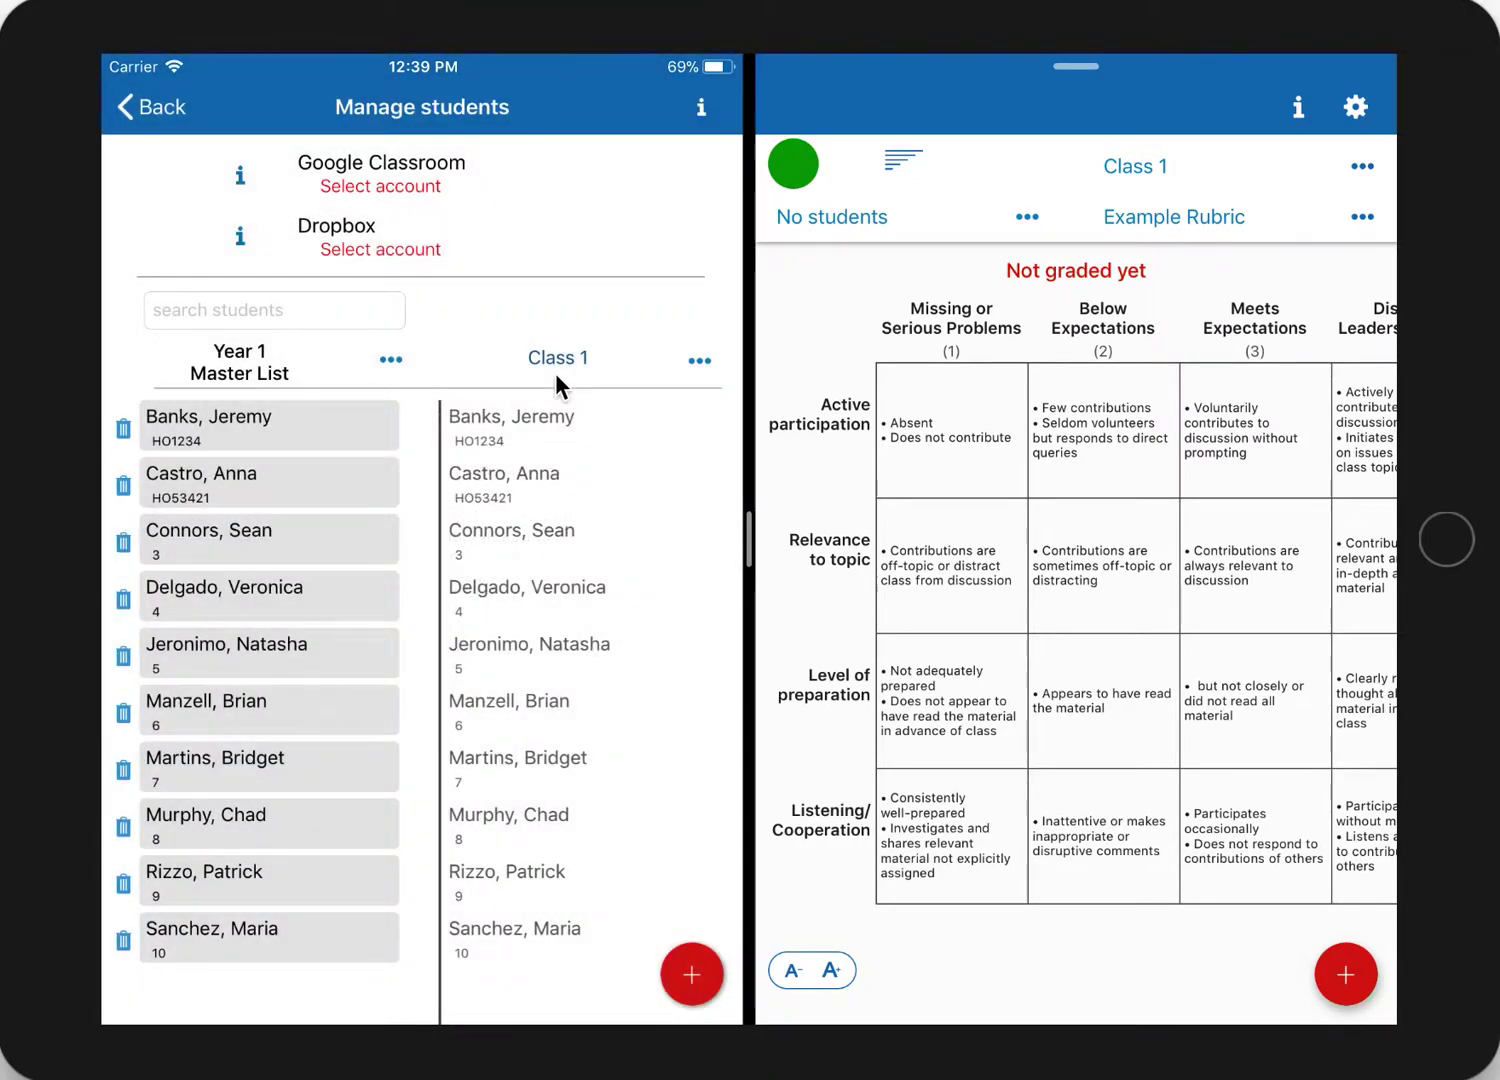
Import TeacherAide_Class 1_roster.txt into Rubric Scorer's Class 1, then return to the rubric
click(1332, 974)
click(1179, 833)
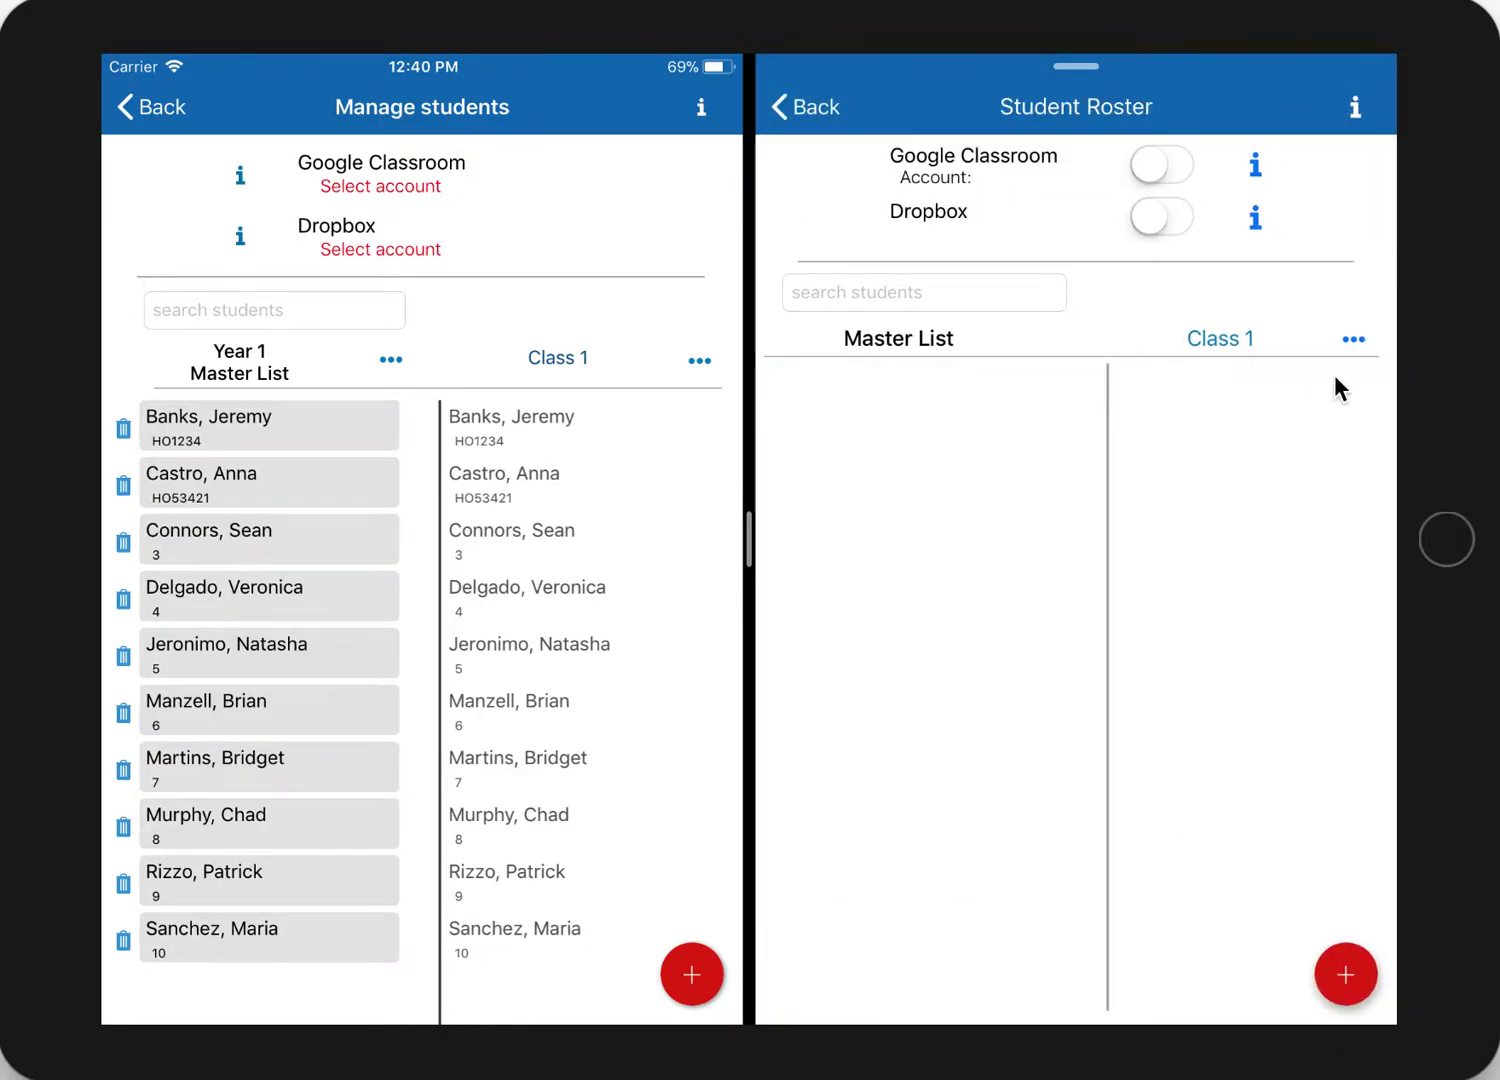
click(1354, 343)
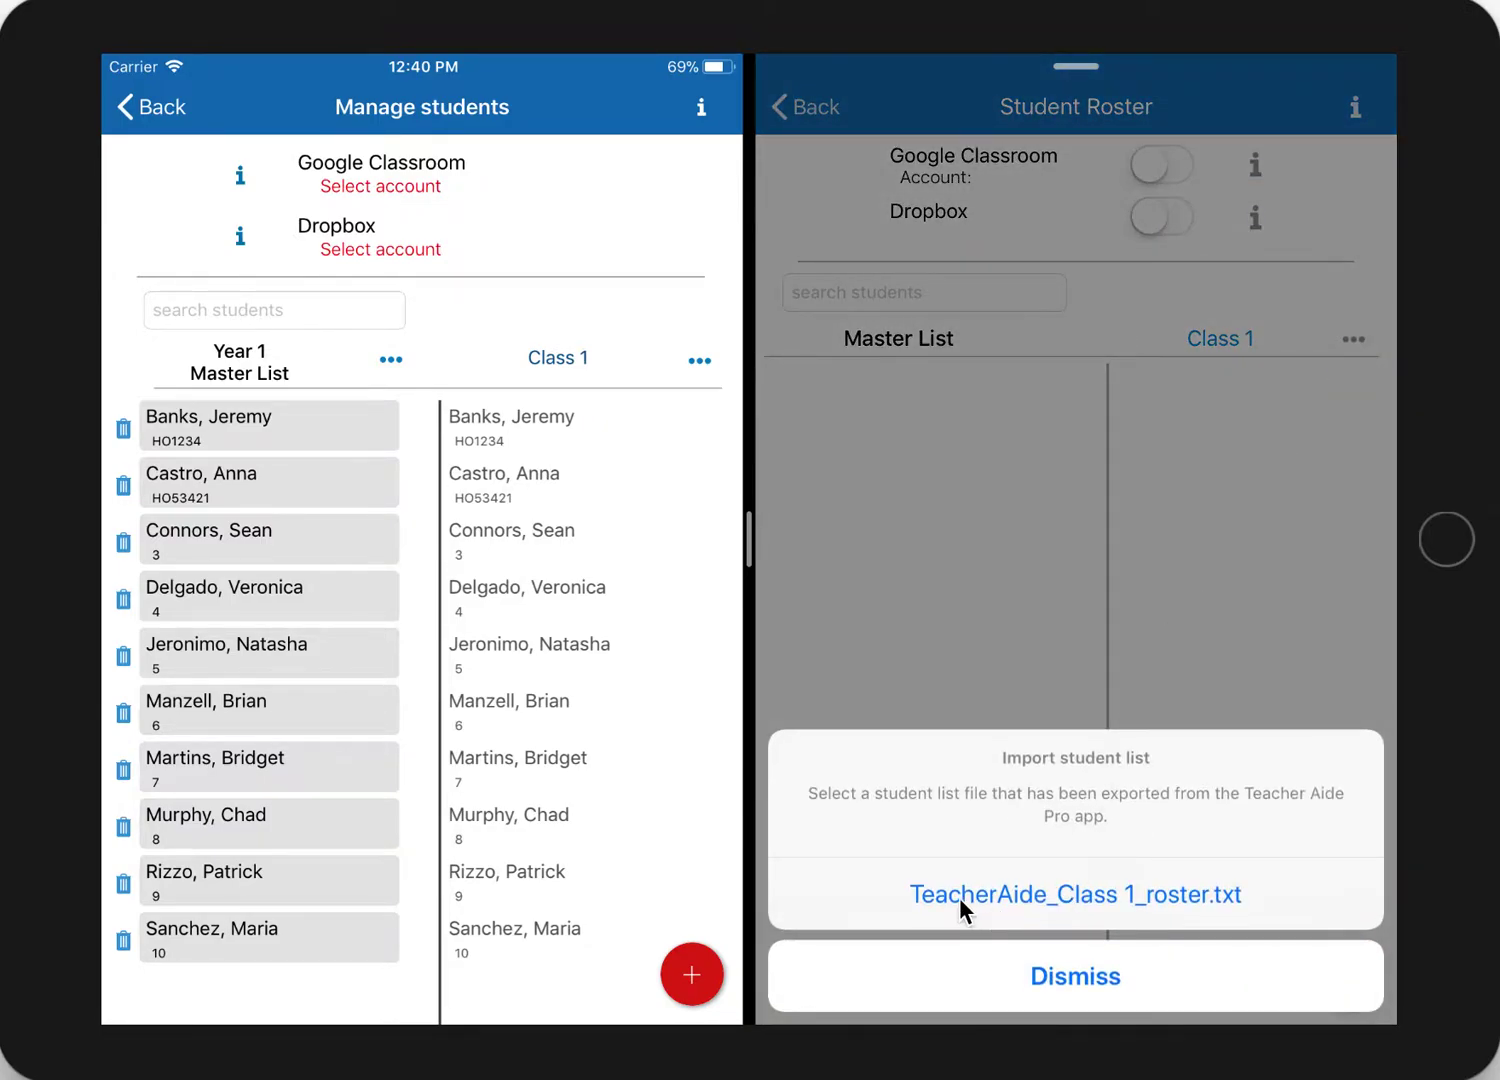
click(1082, 895)
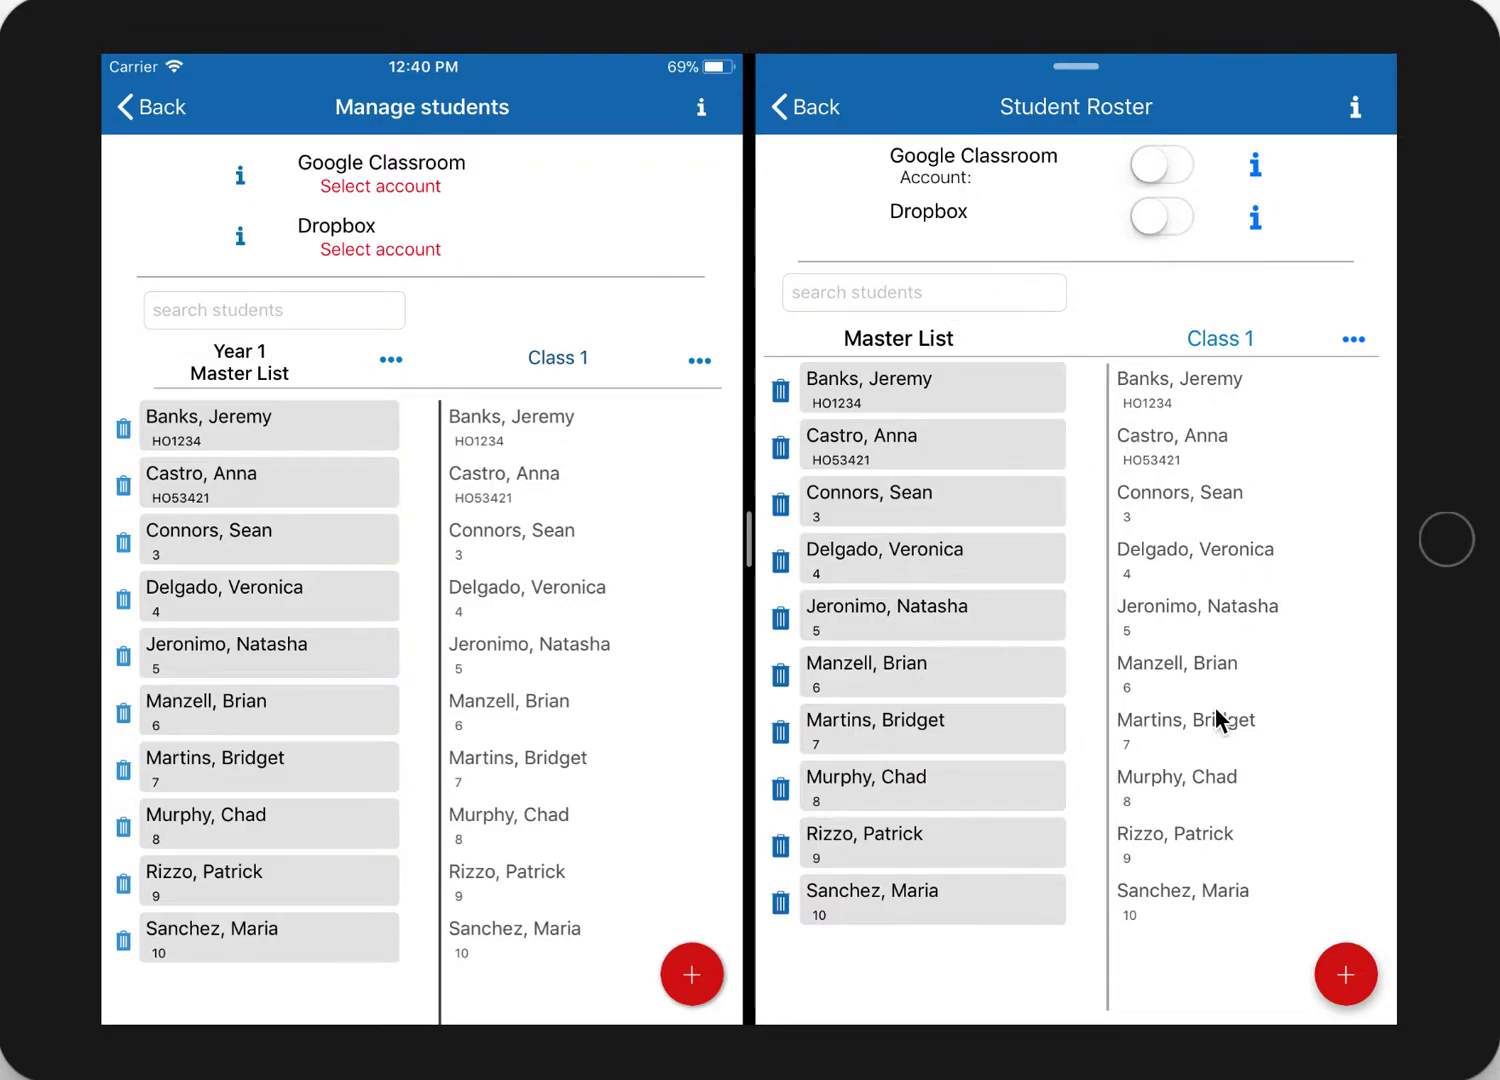
click(805, 107)
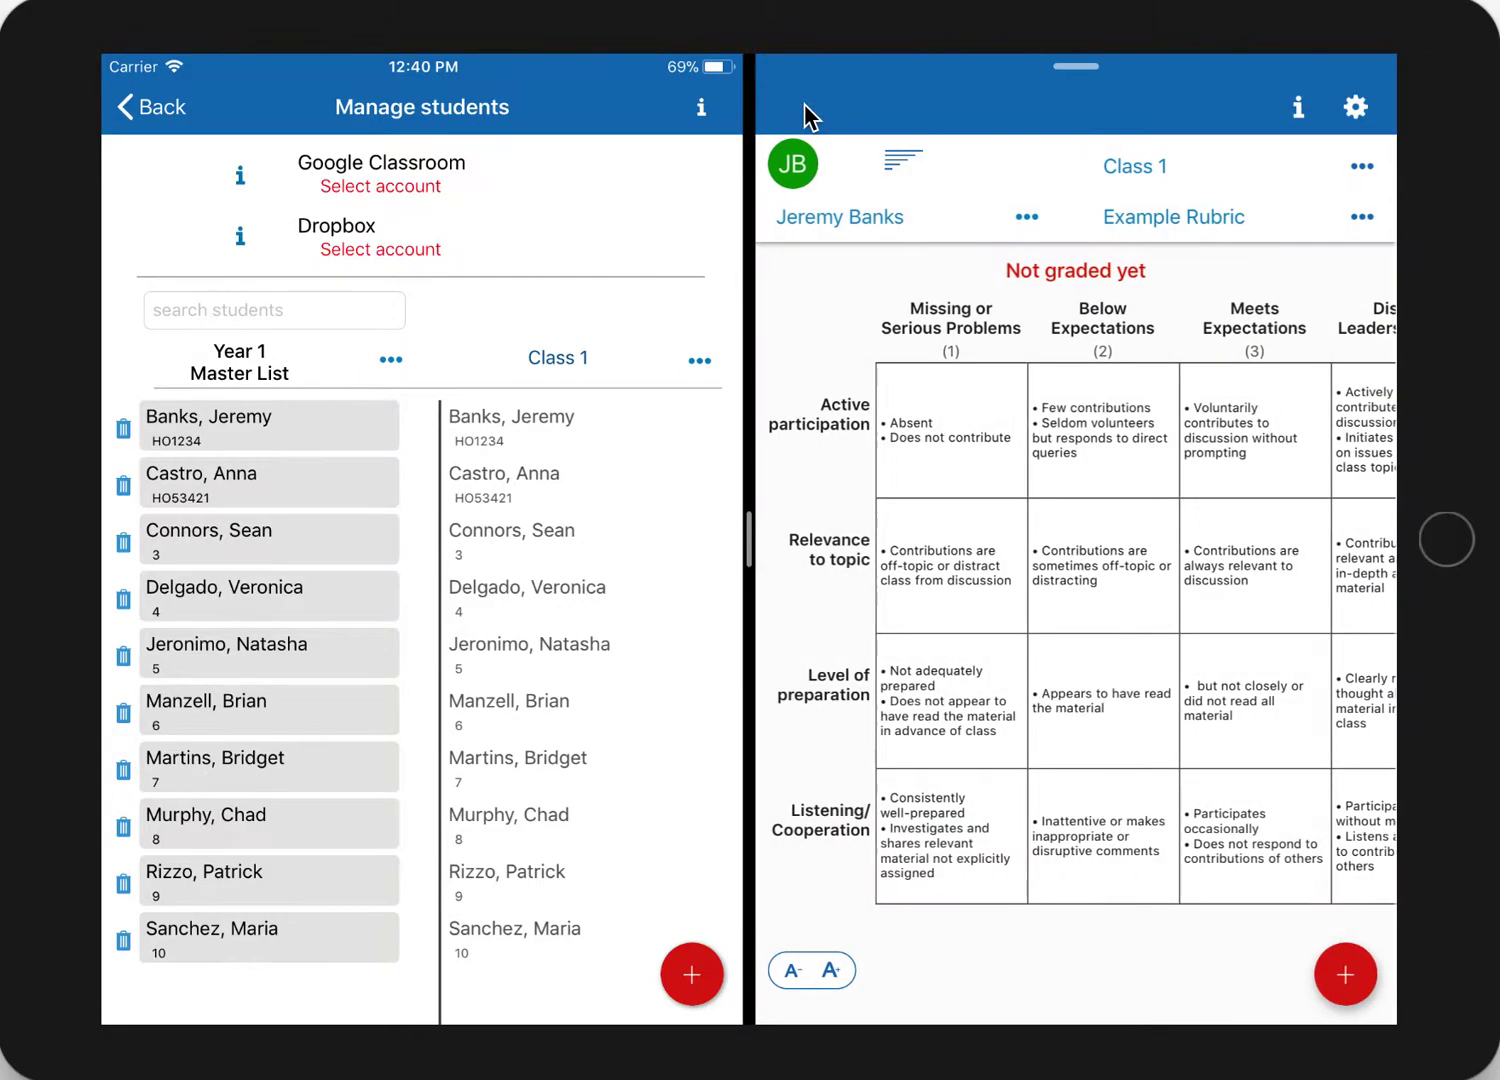
Score the first student 1 (Missing or Serious Problems) on all four criteria
click(178, 108)
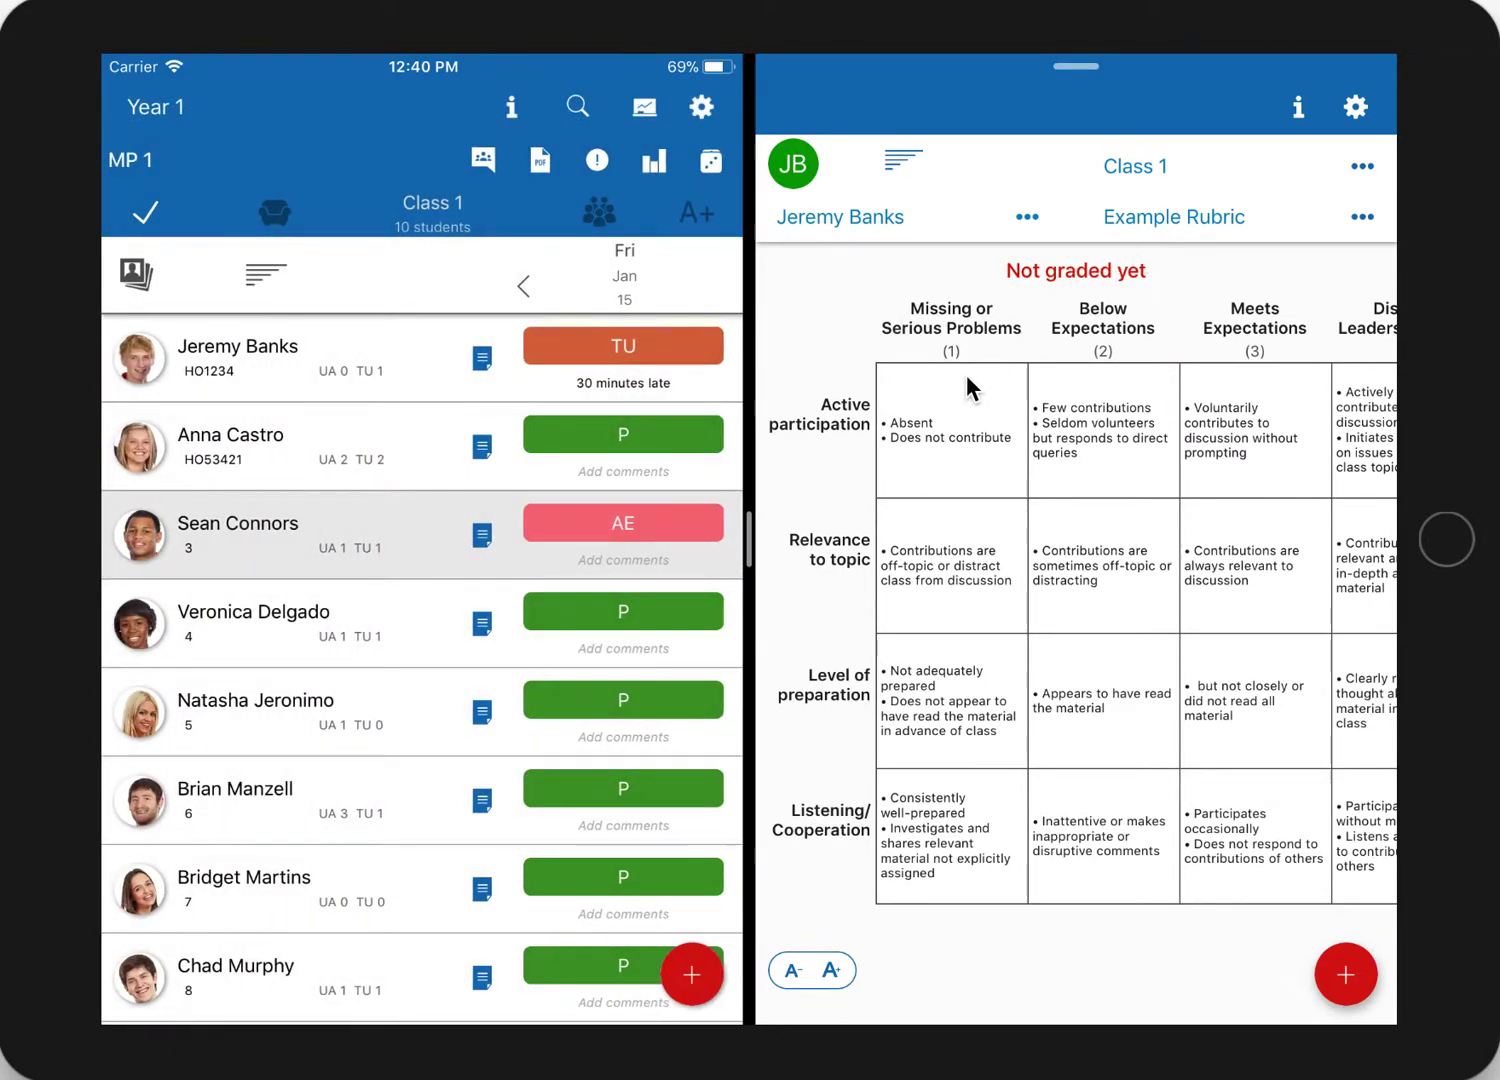
click(962, 415)
click(942, 551)
click(944, 700)
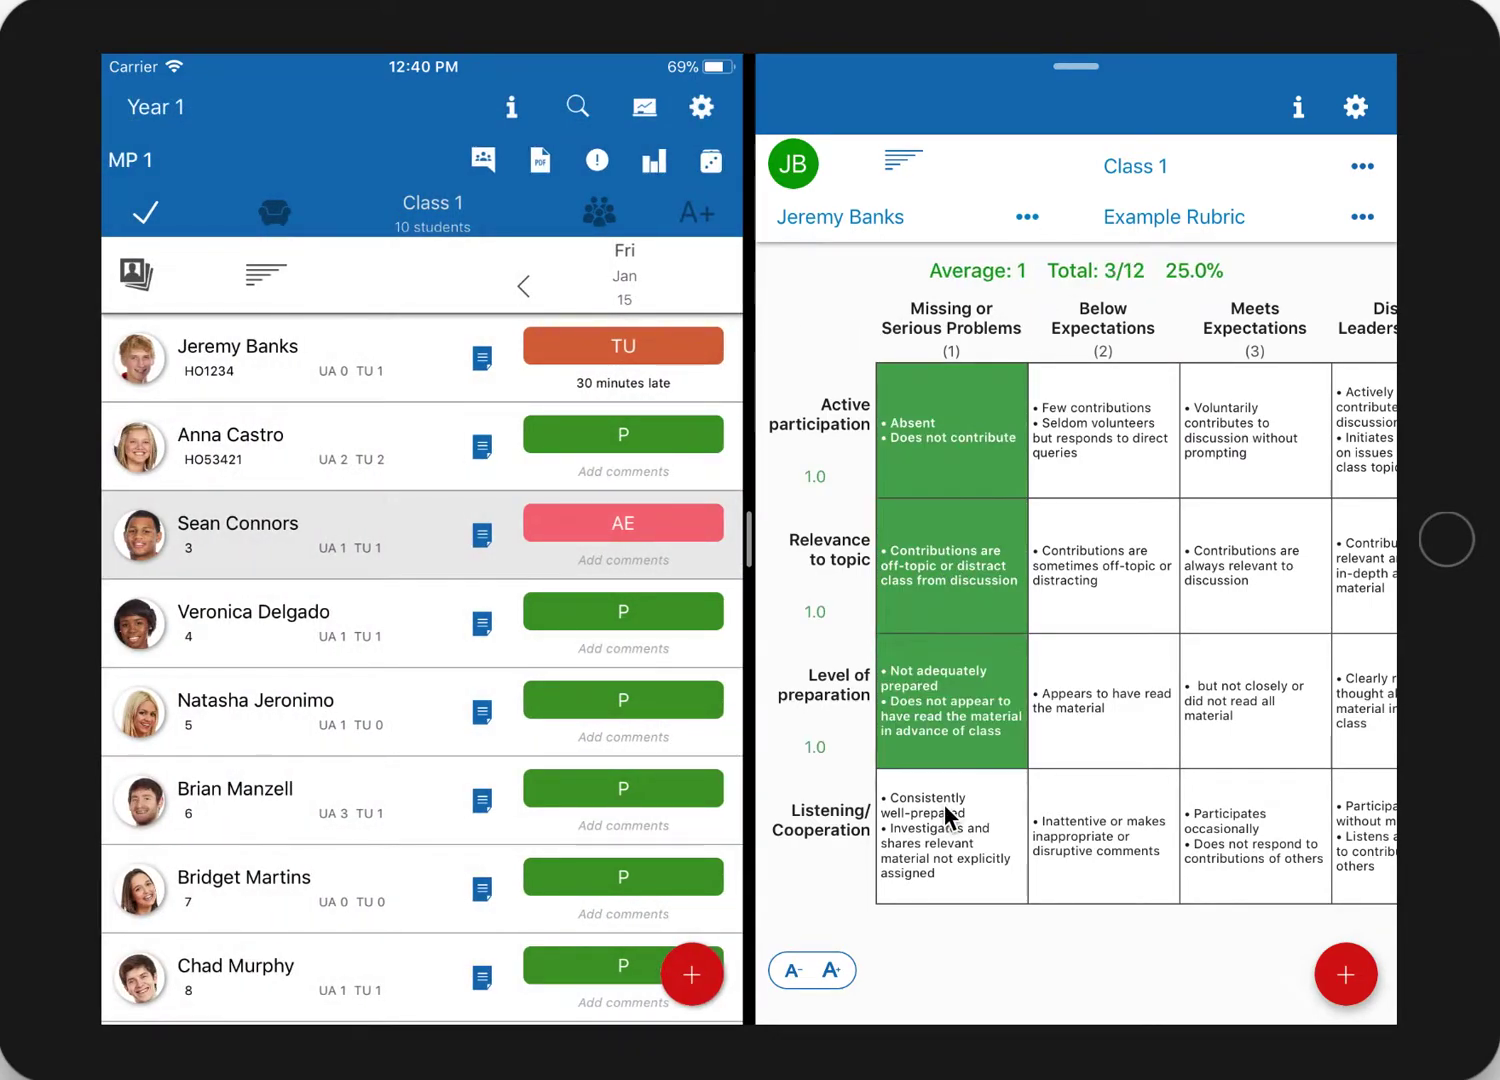
click(944, 810)
Score the second student 2 (Below Expectations) on all four criteria
click(875, 219)
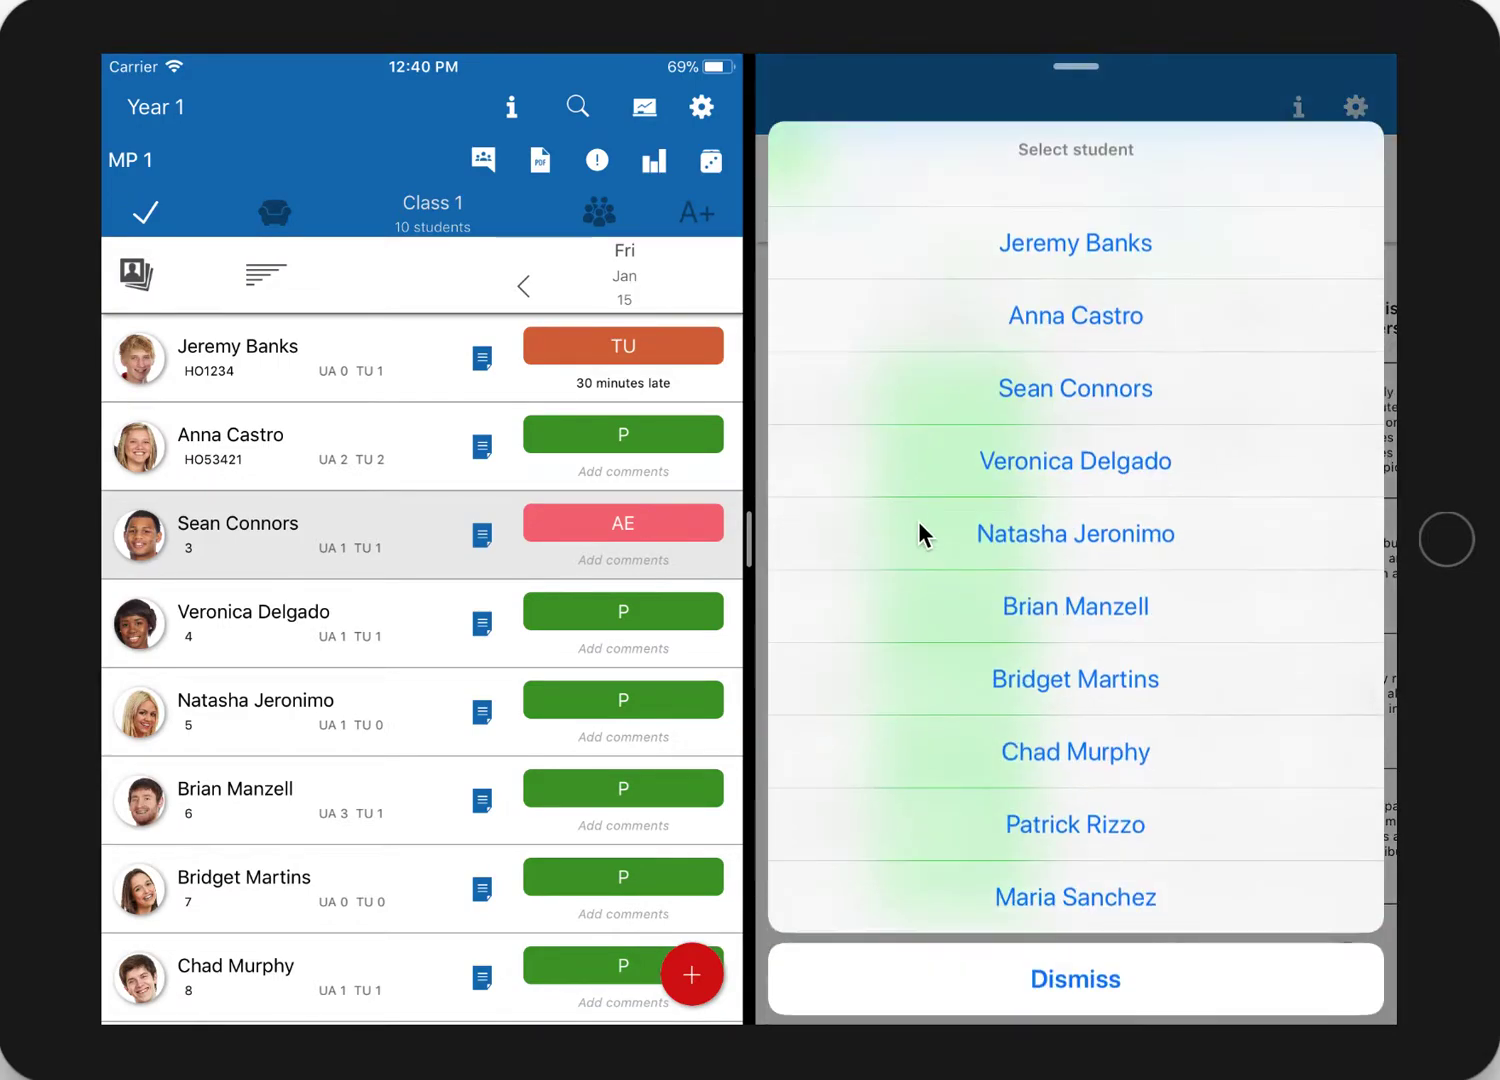
click(1039, 311)
click(1089, 427)
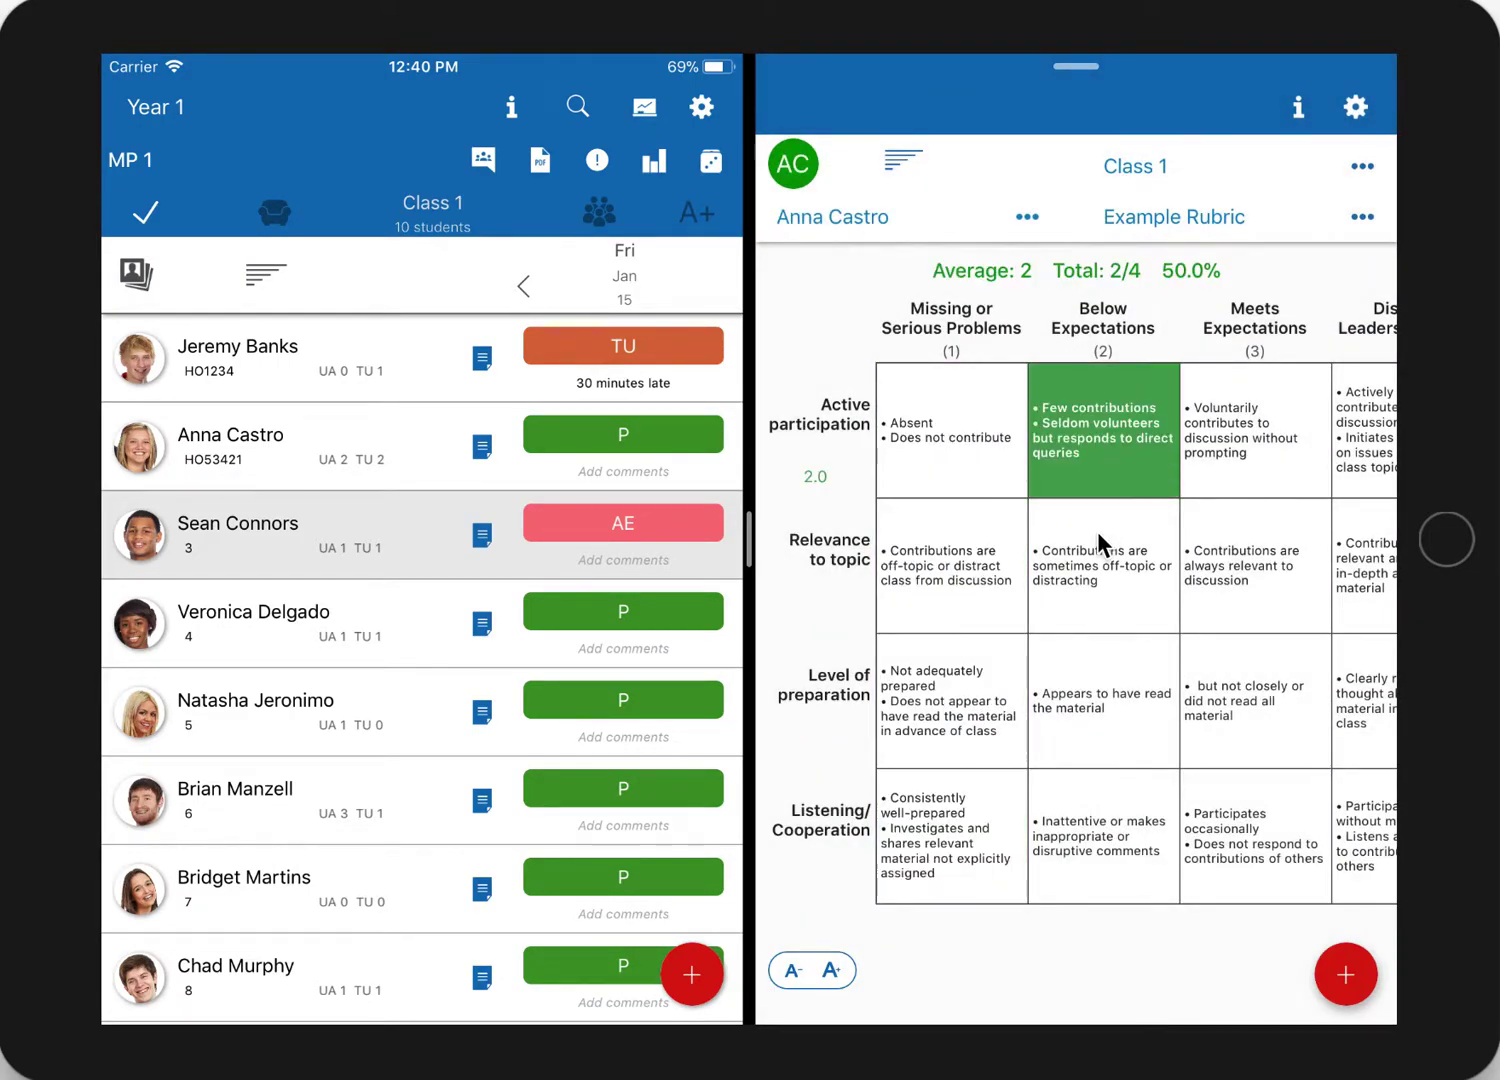
click(1097, 549)
click(1109, 690)
click(1100, 830)
Score the third student 3 (Meets Expectations) on all four criteria
click(849, 214)
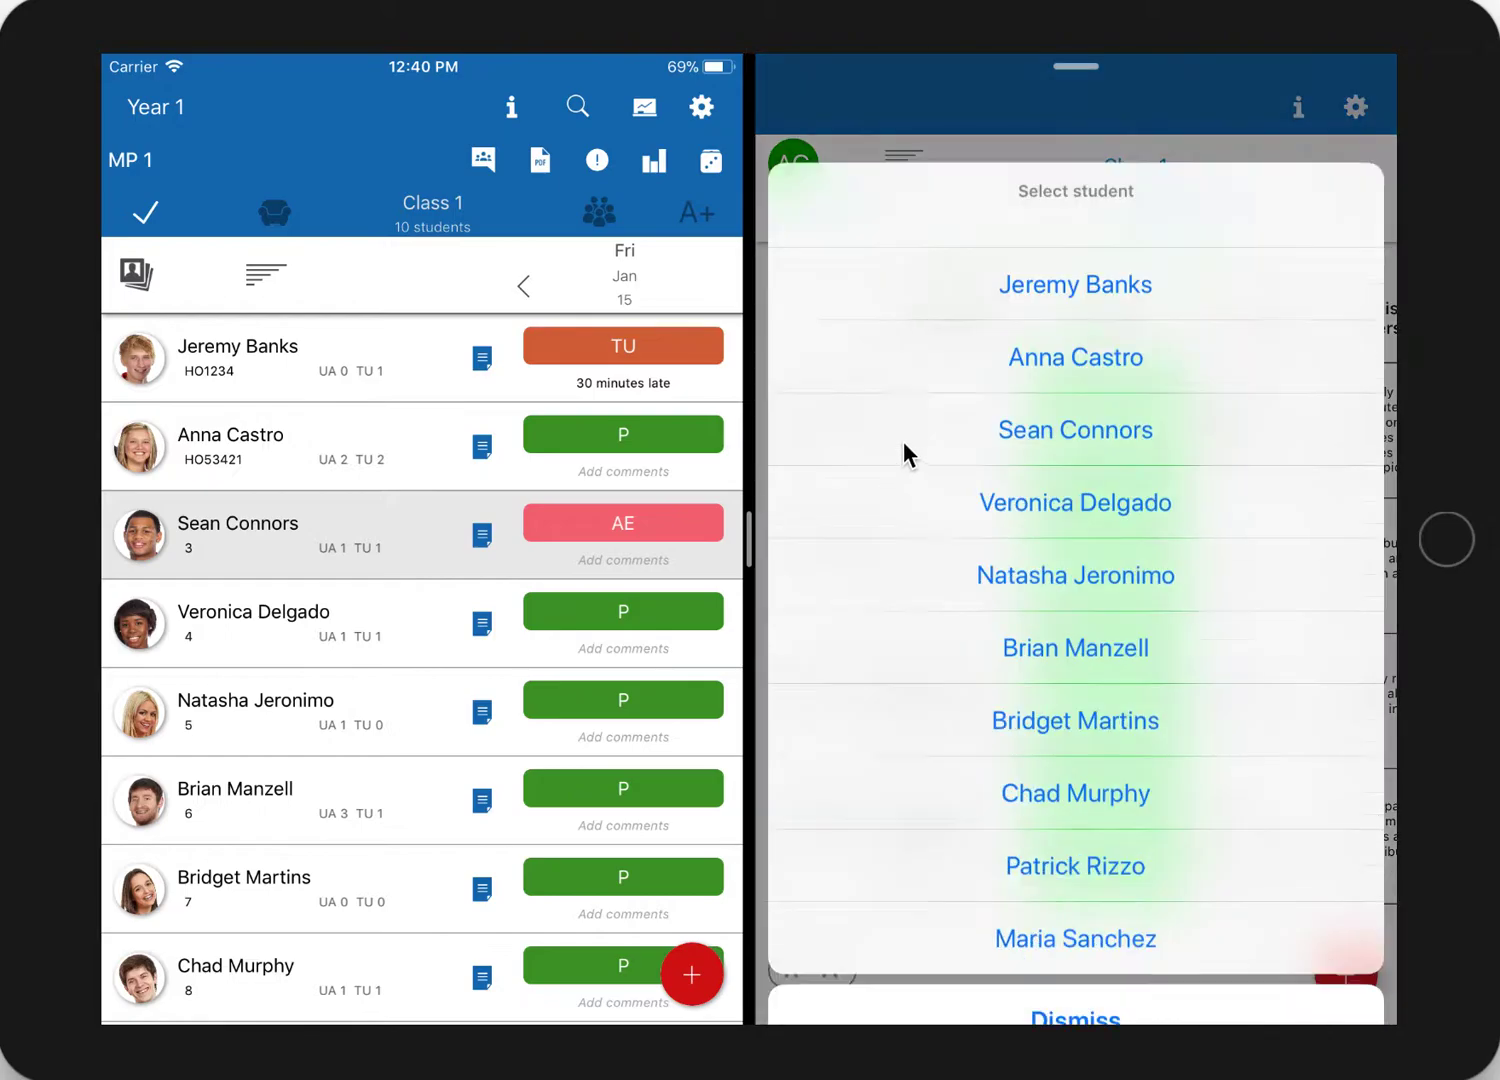
click(1022, 380)
click(1221, 427)
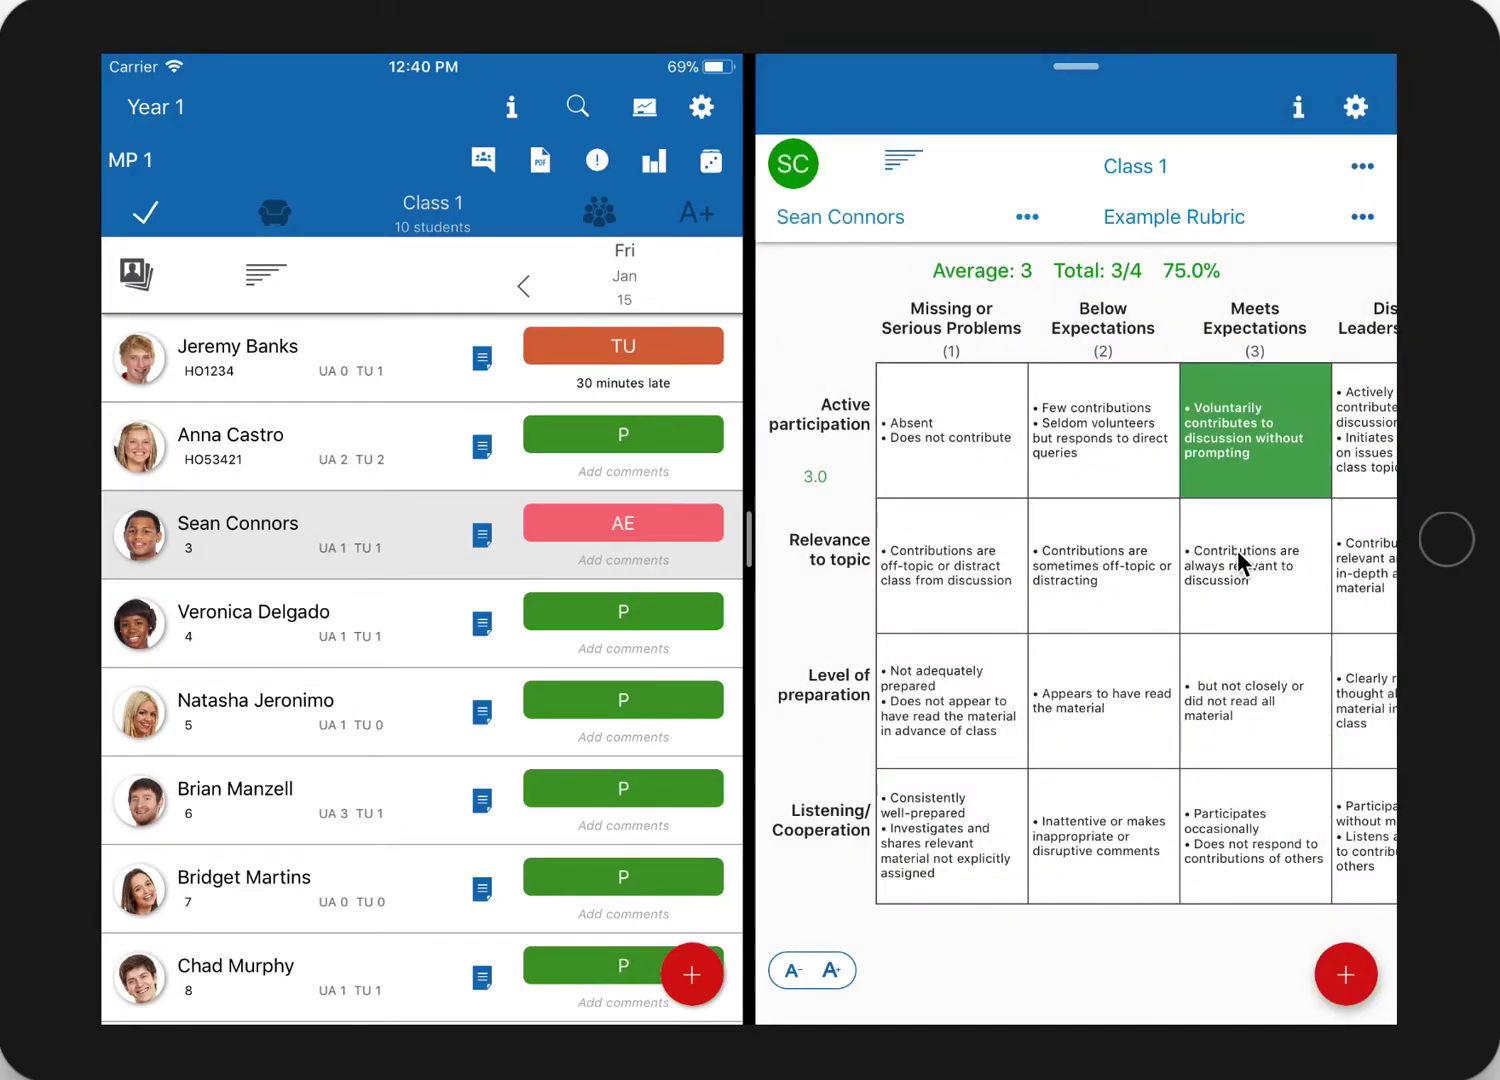
click(1238, 549)
click(1223, 668)
click(1245, 807)
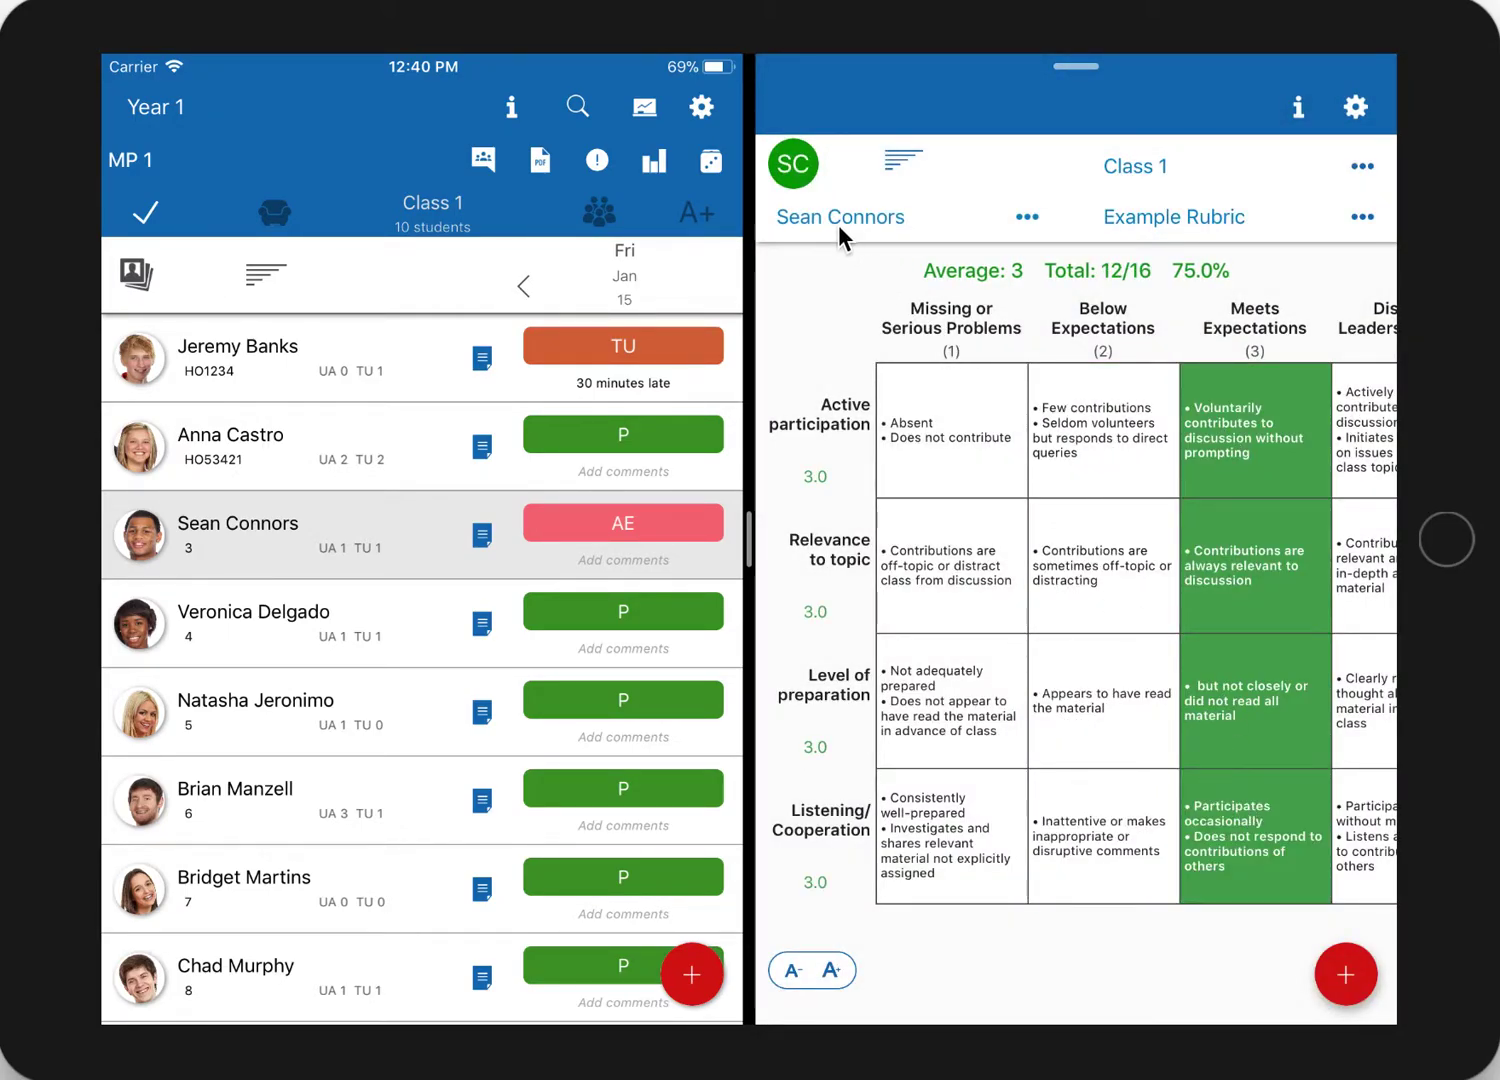
Score the fourth student 4 (Displays Leadership) on all four criteria, totalling 16/16
click(839, 217)
click(1022, 490)
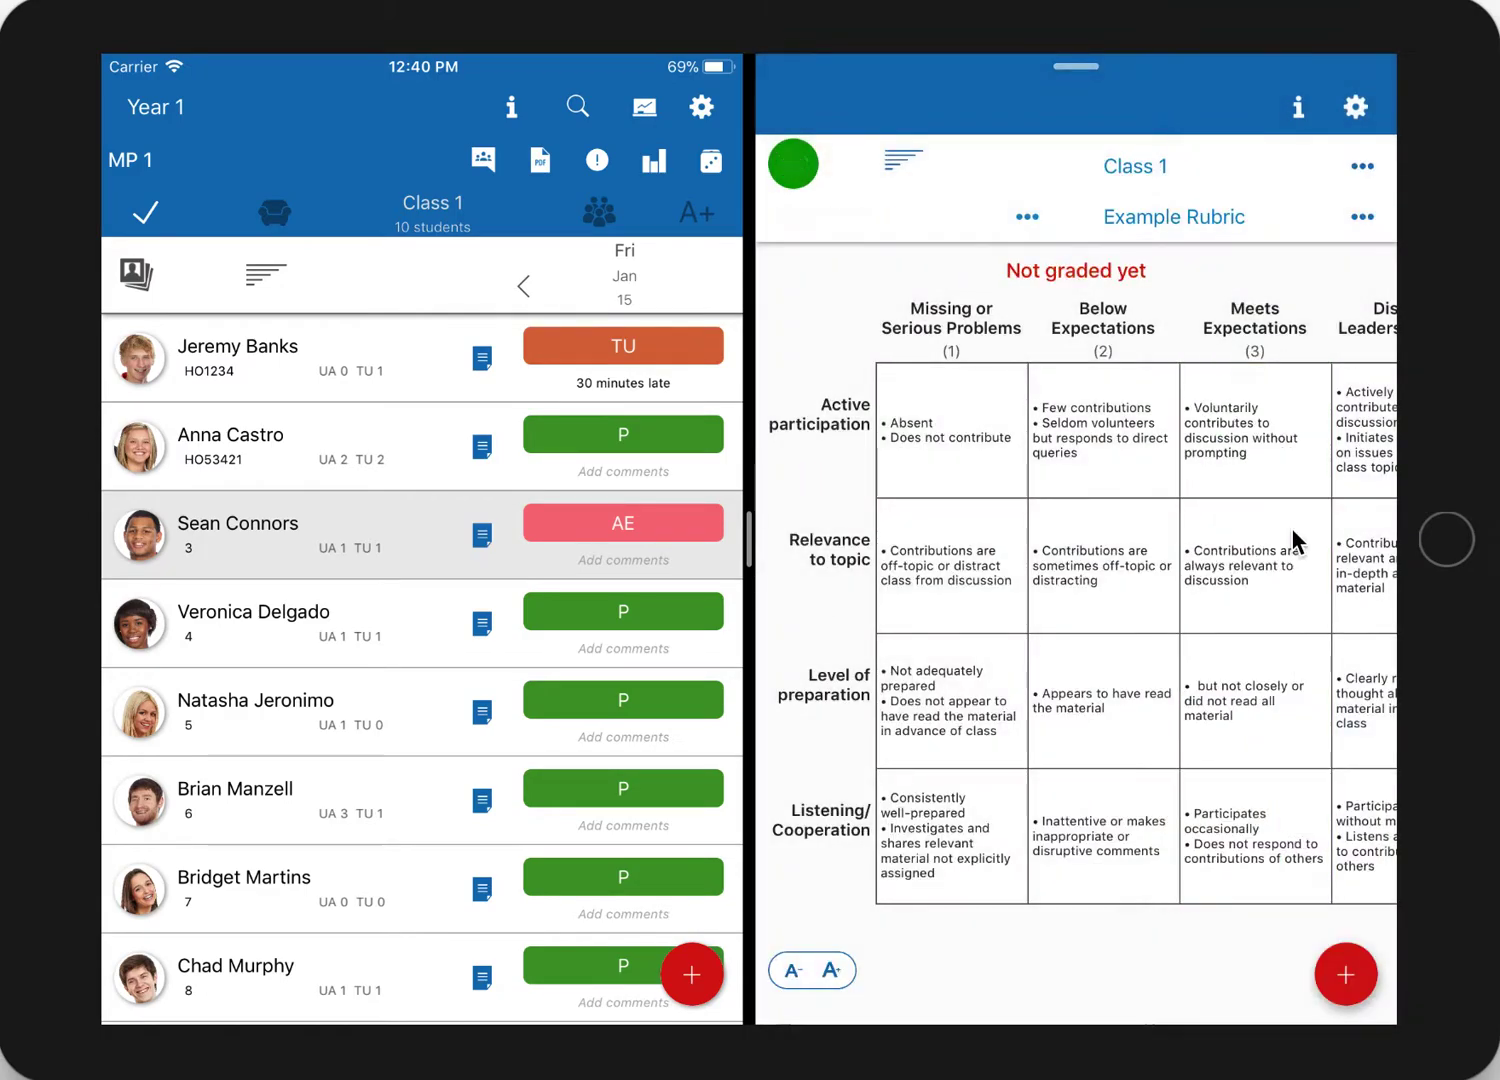
drag(1291, 527, 1187, 521)
click(1169, 461)
click(1217, 545)
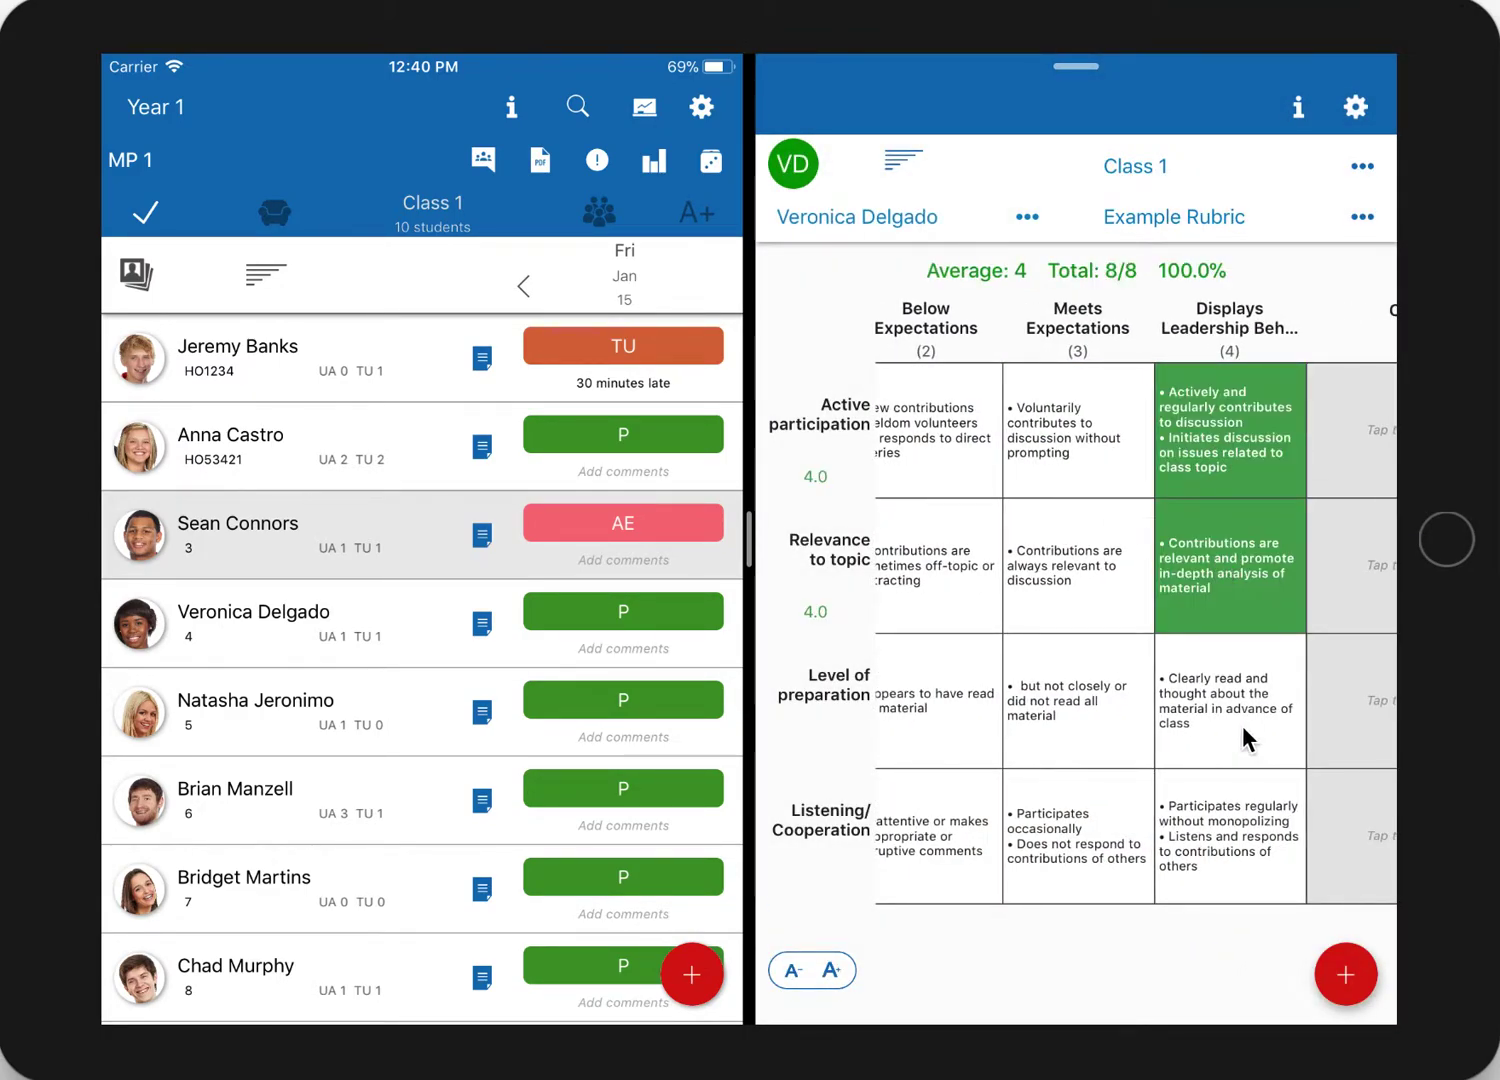
click(1242, 726)
click(1238, 808)
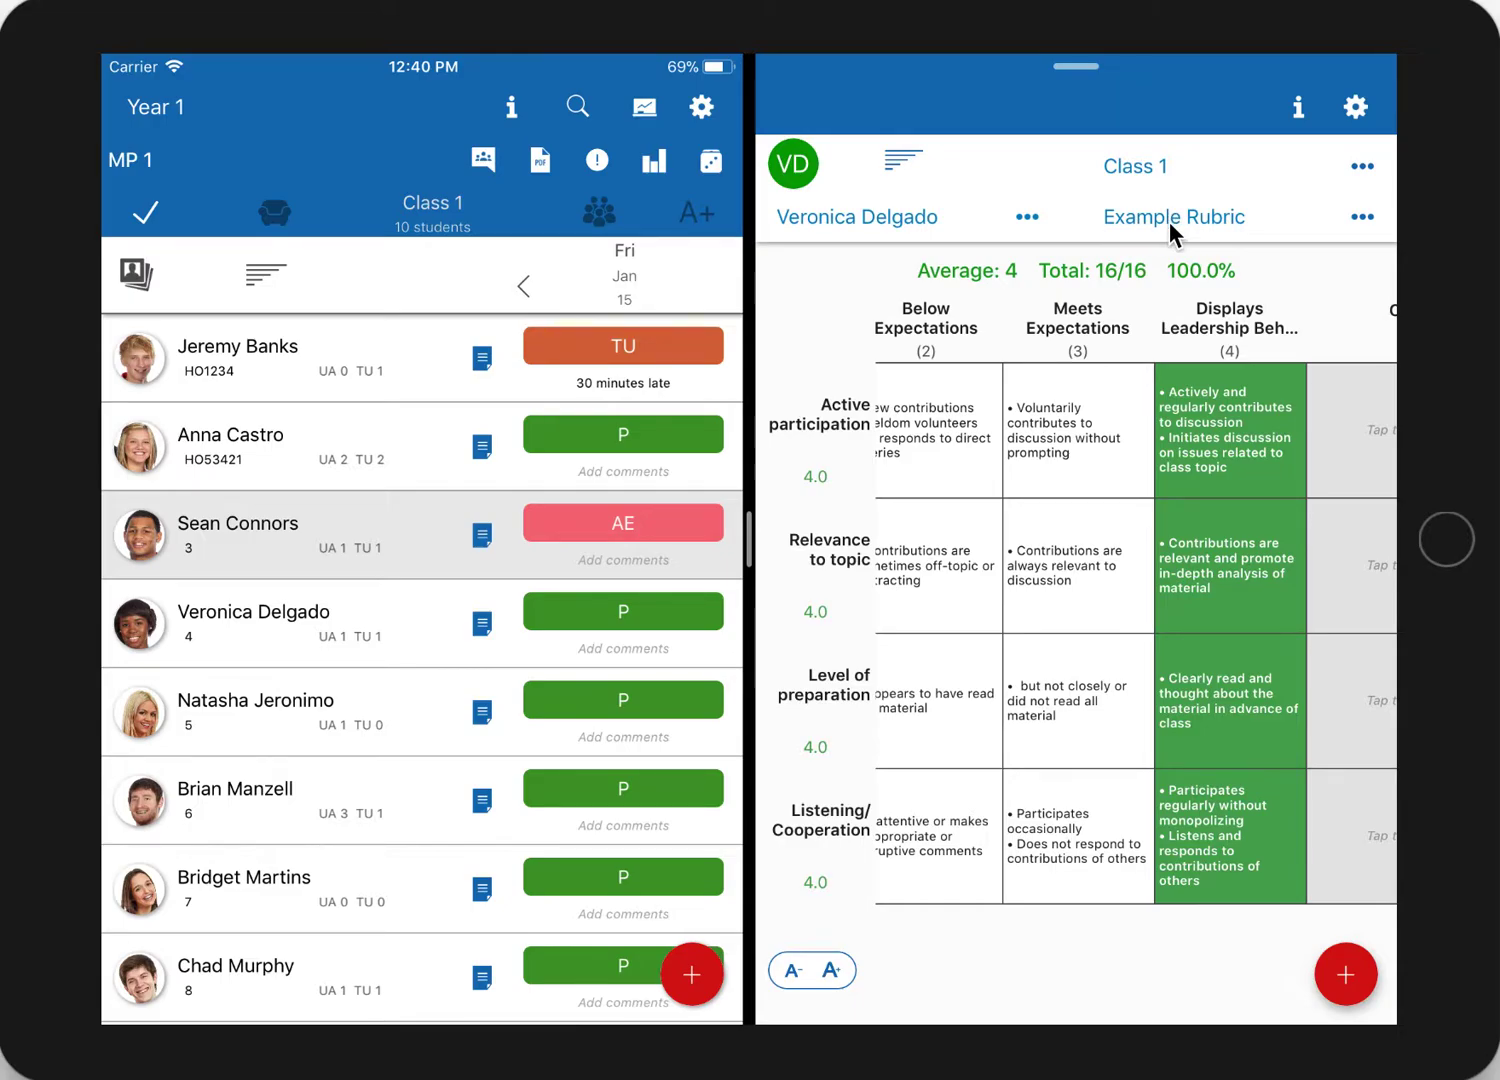
Export the Example Rubric total values to TeacherAide Pro and dismiss the confirmation
click(1362, 218)
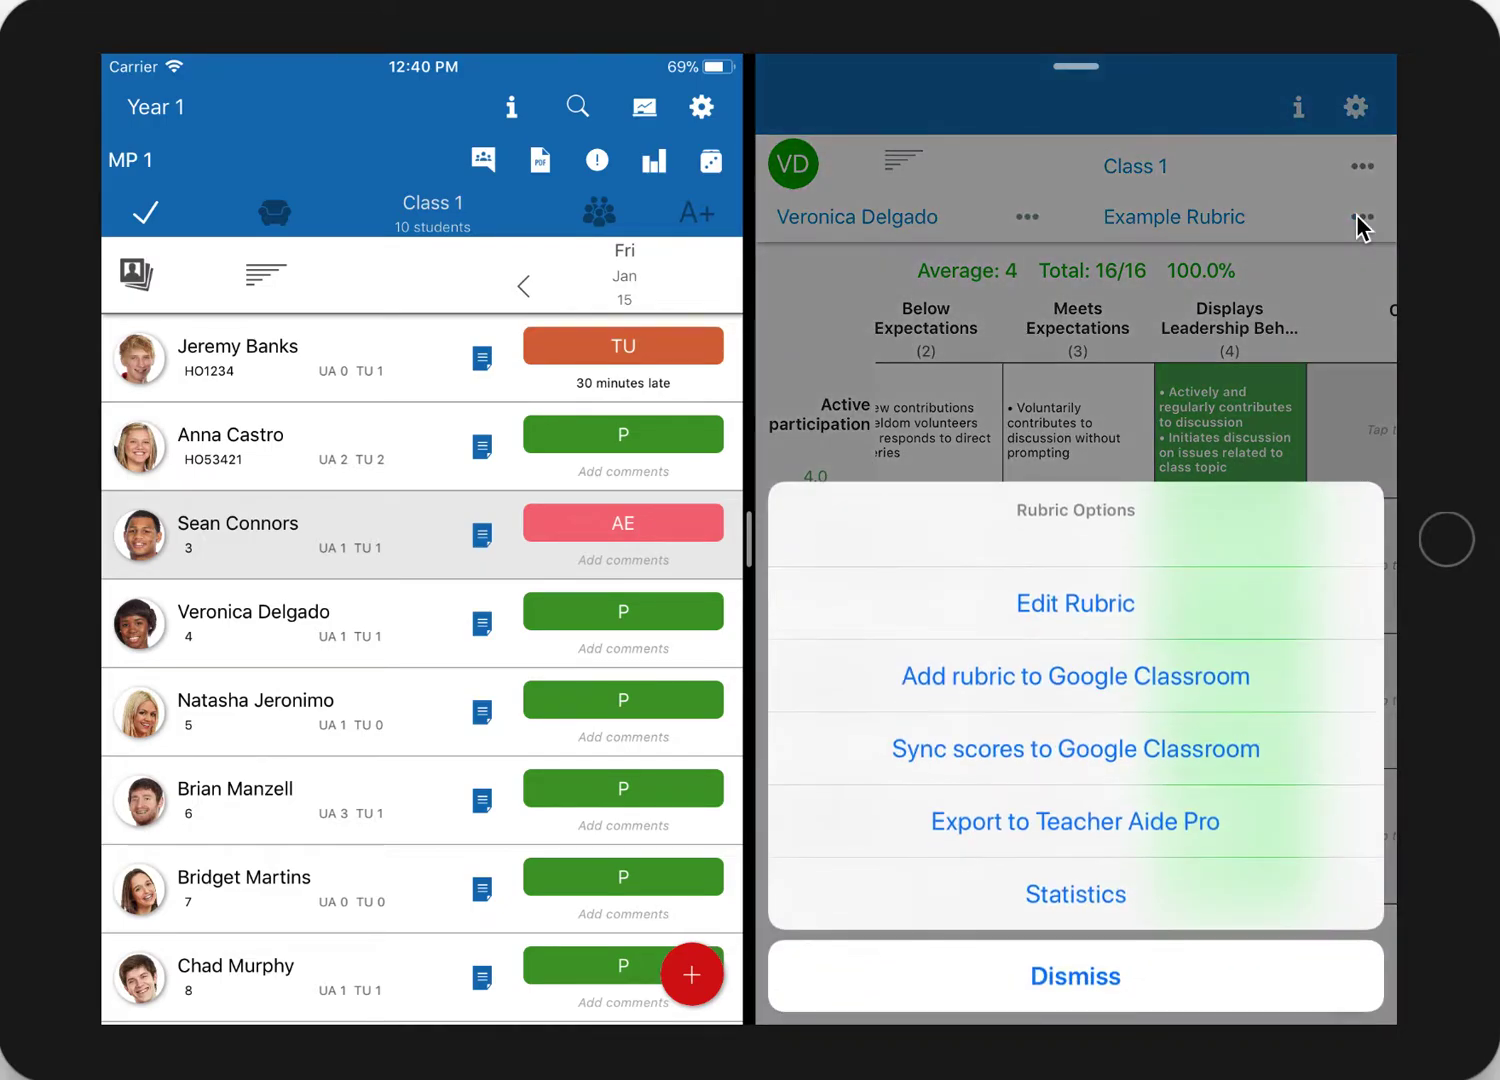
click(1121, 812)
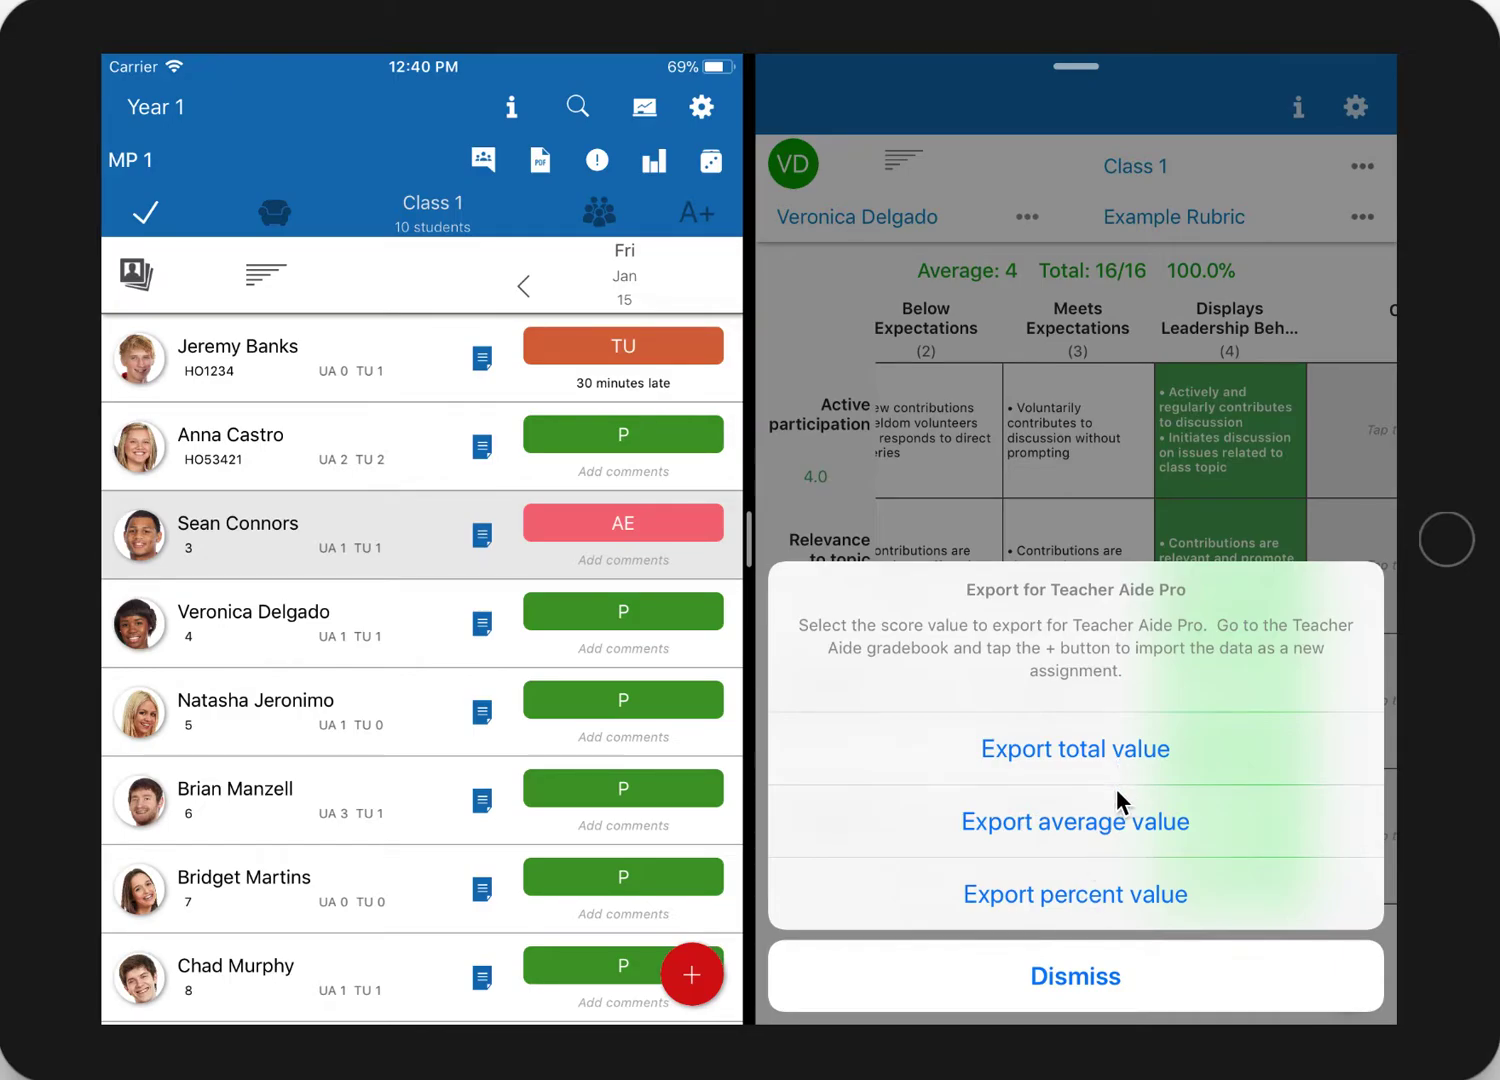
click(1093, 747)
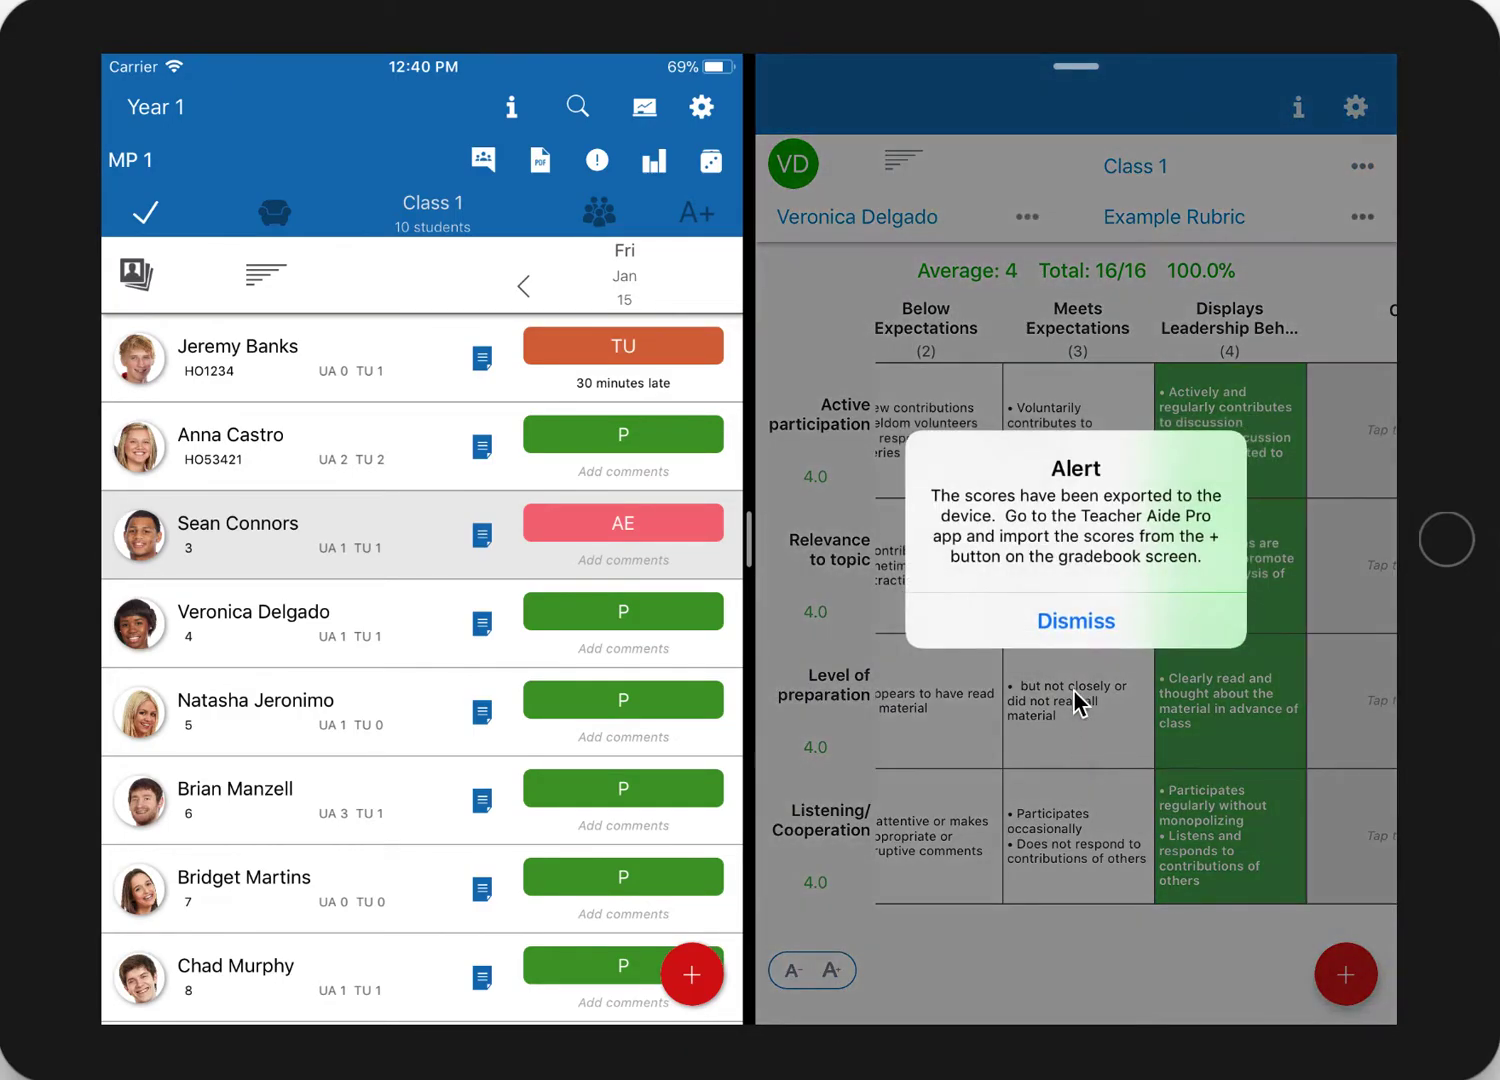
click(1086, 609)
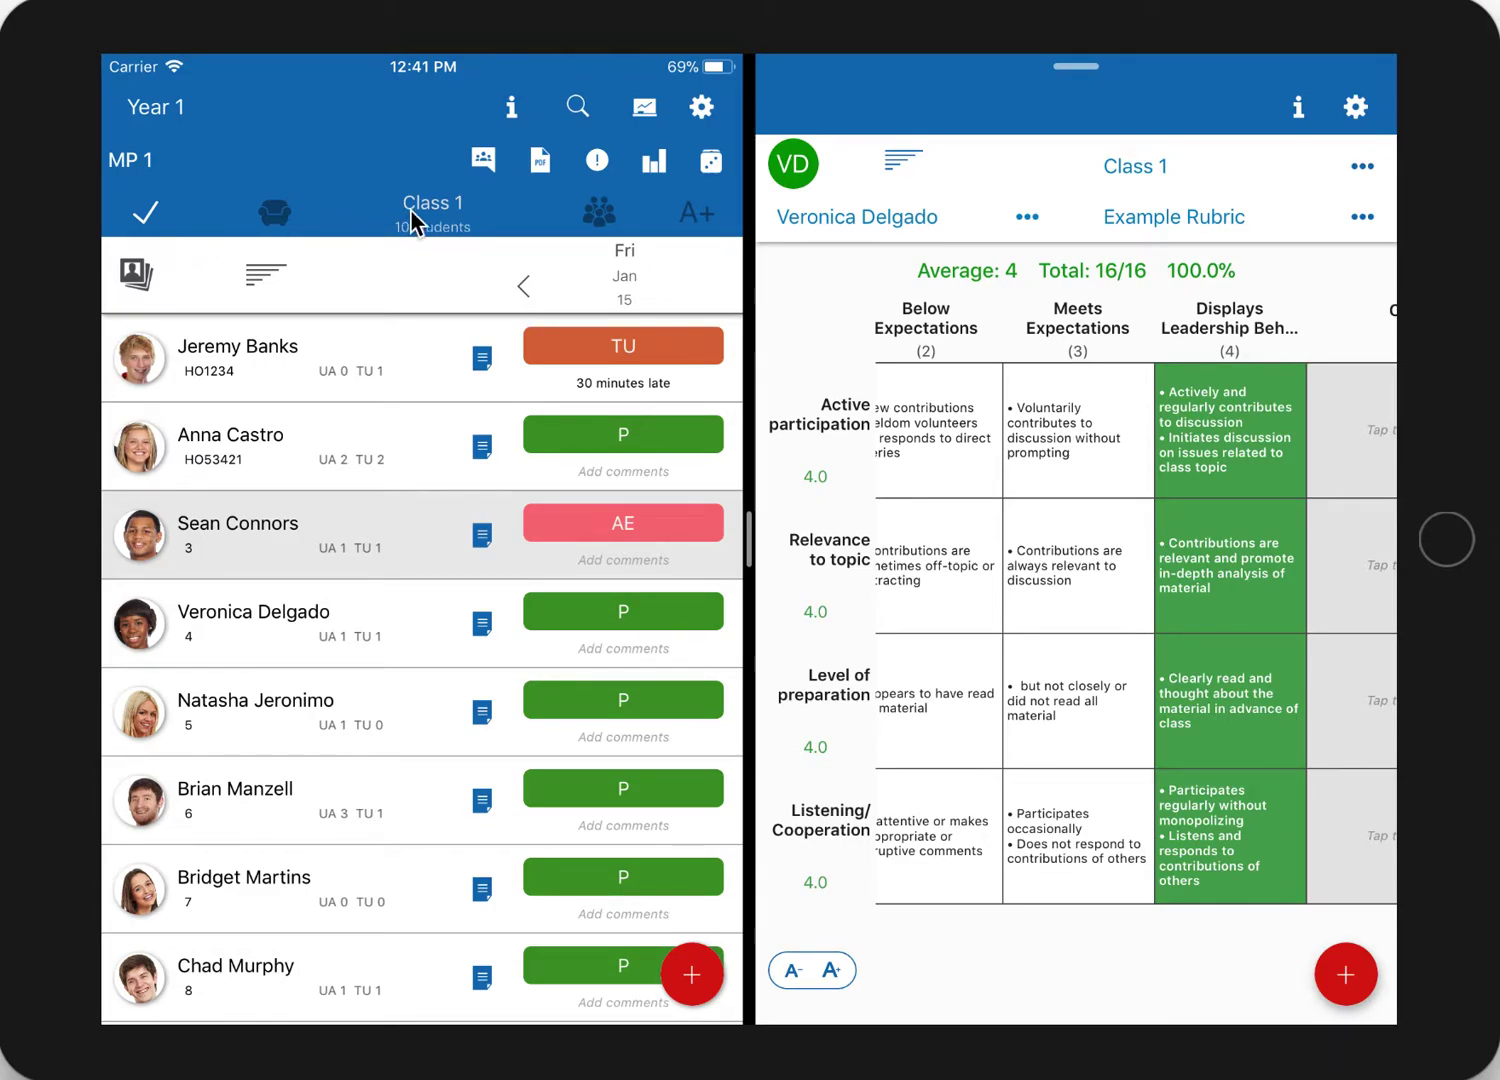
In the grades view, import Class 1_Example Rubric.txt from Rubric Scorer as a 16-point assignment
click(695, 218)
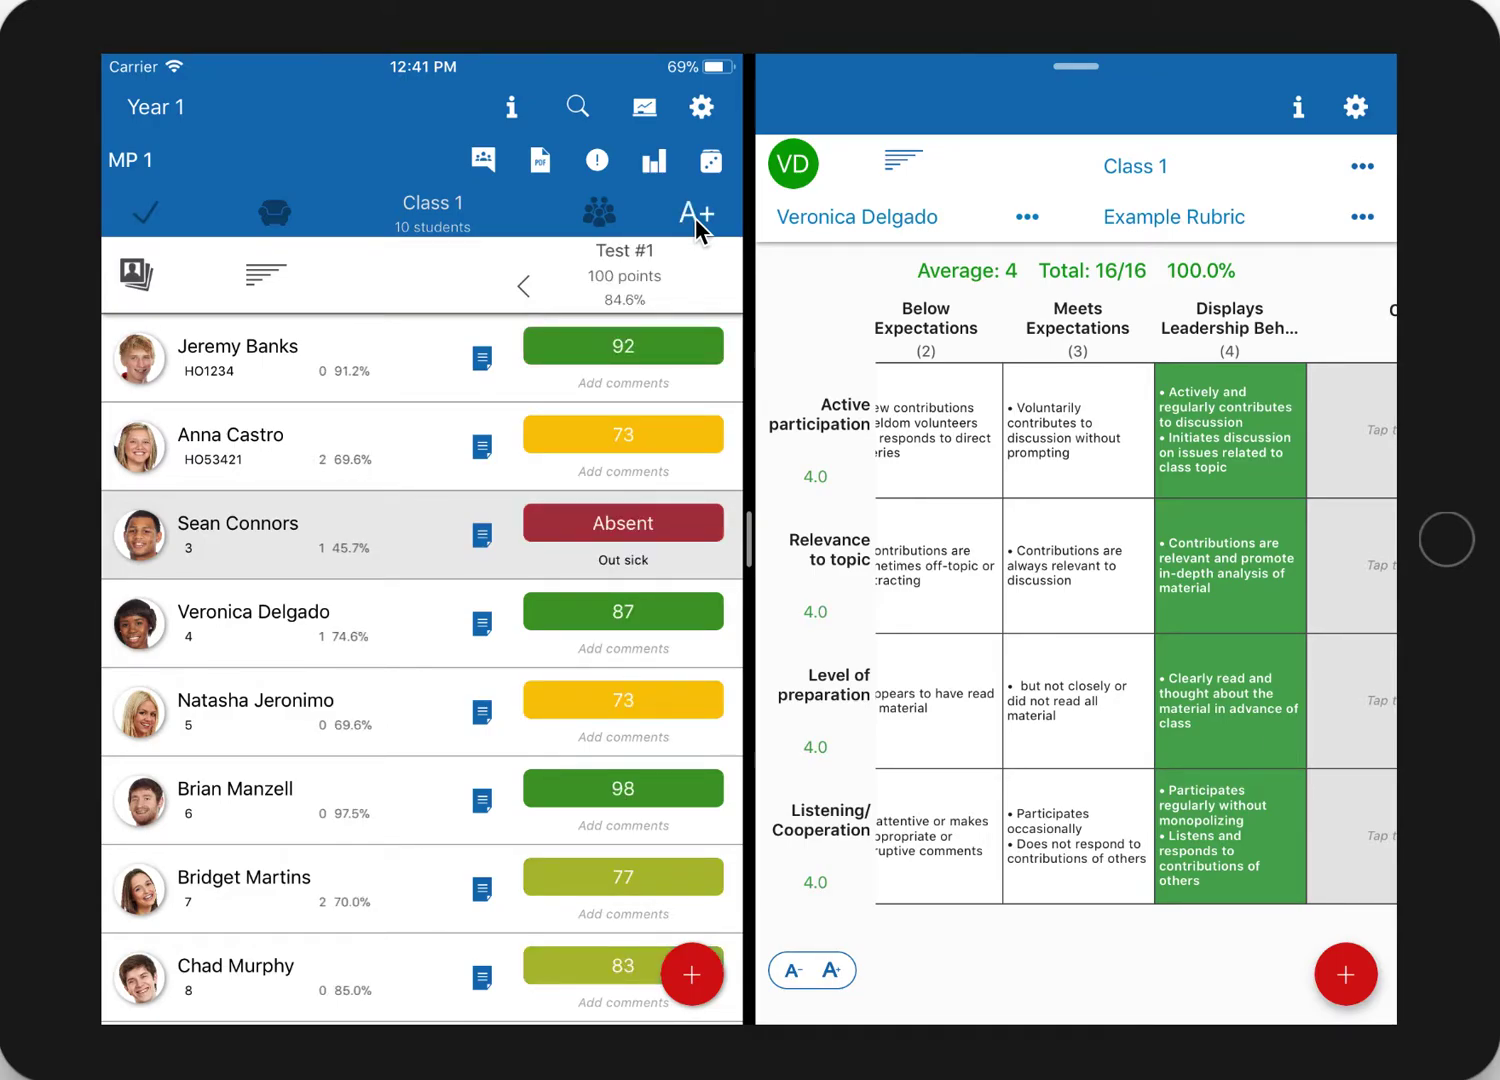
click(692, 977)
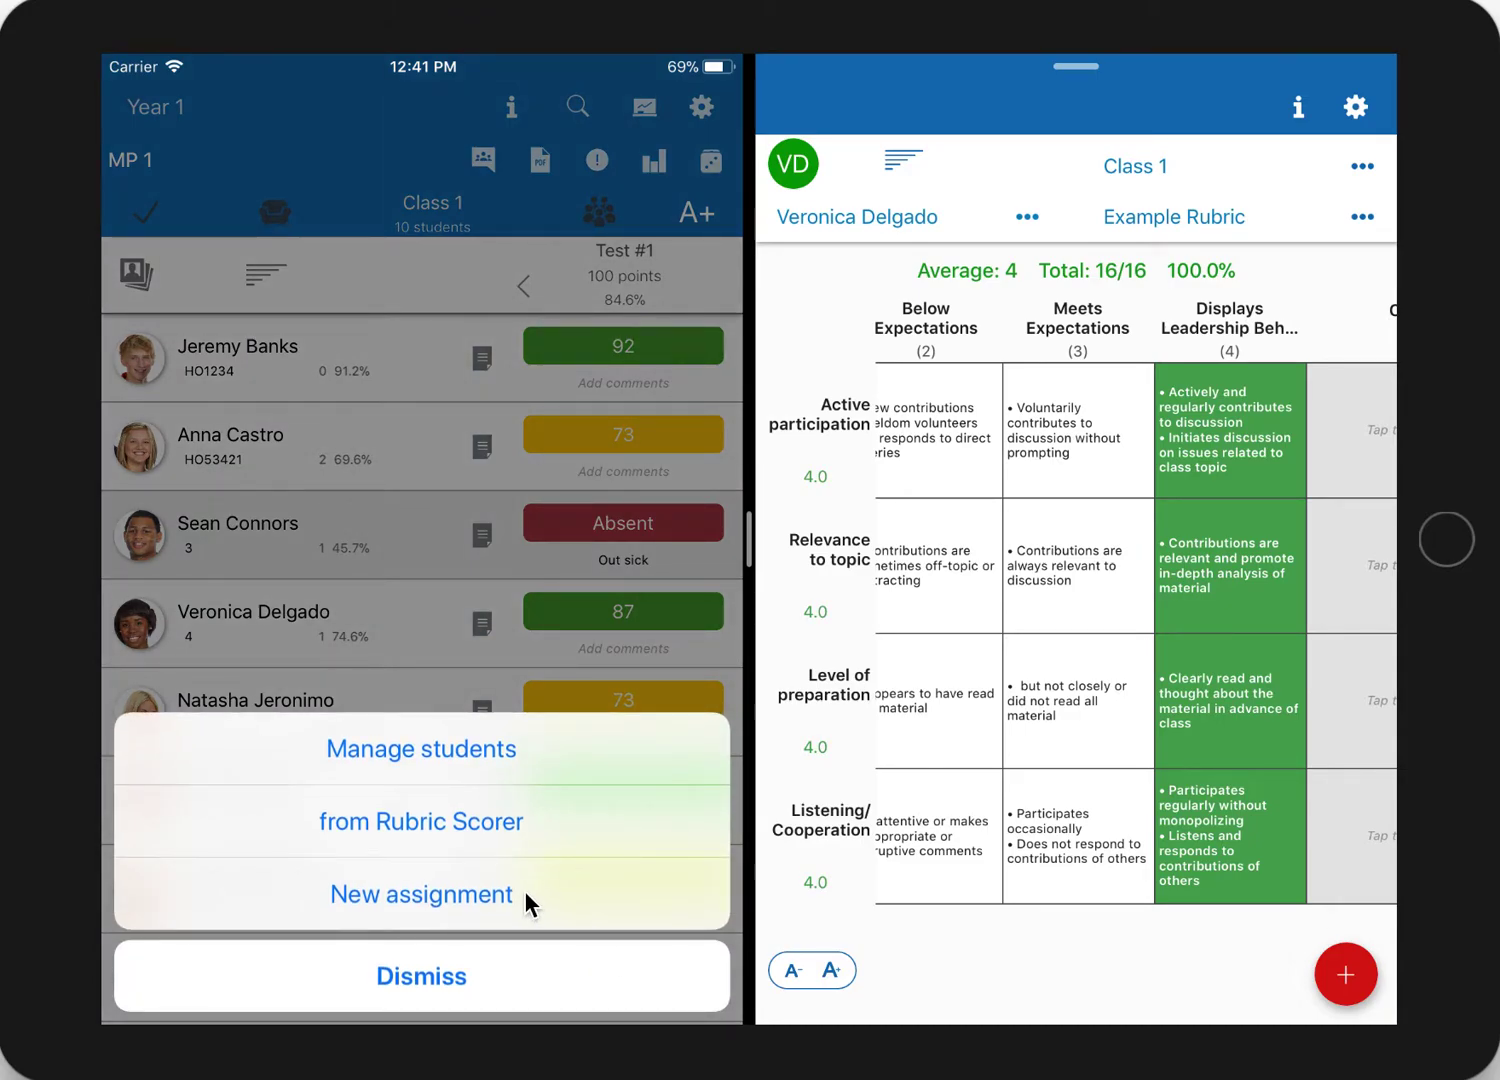
click(488, 812)
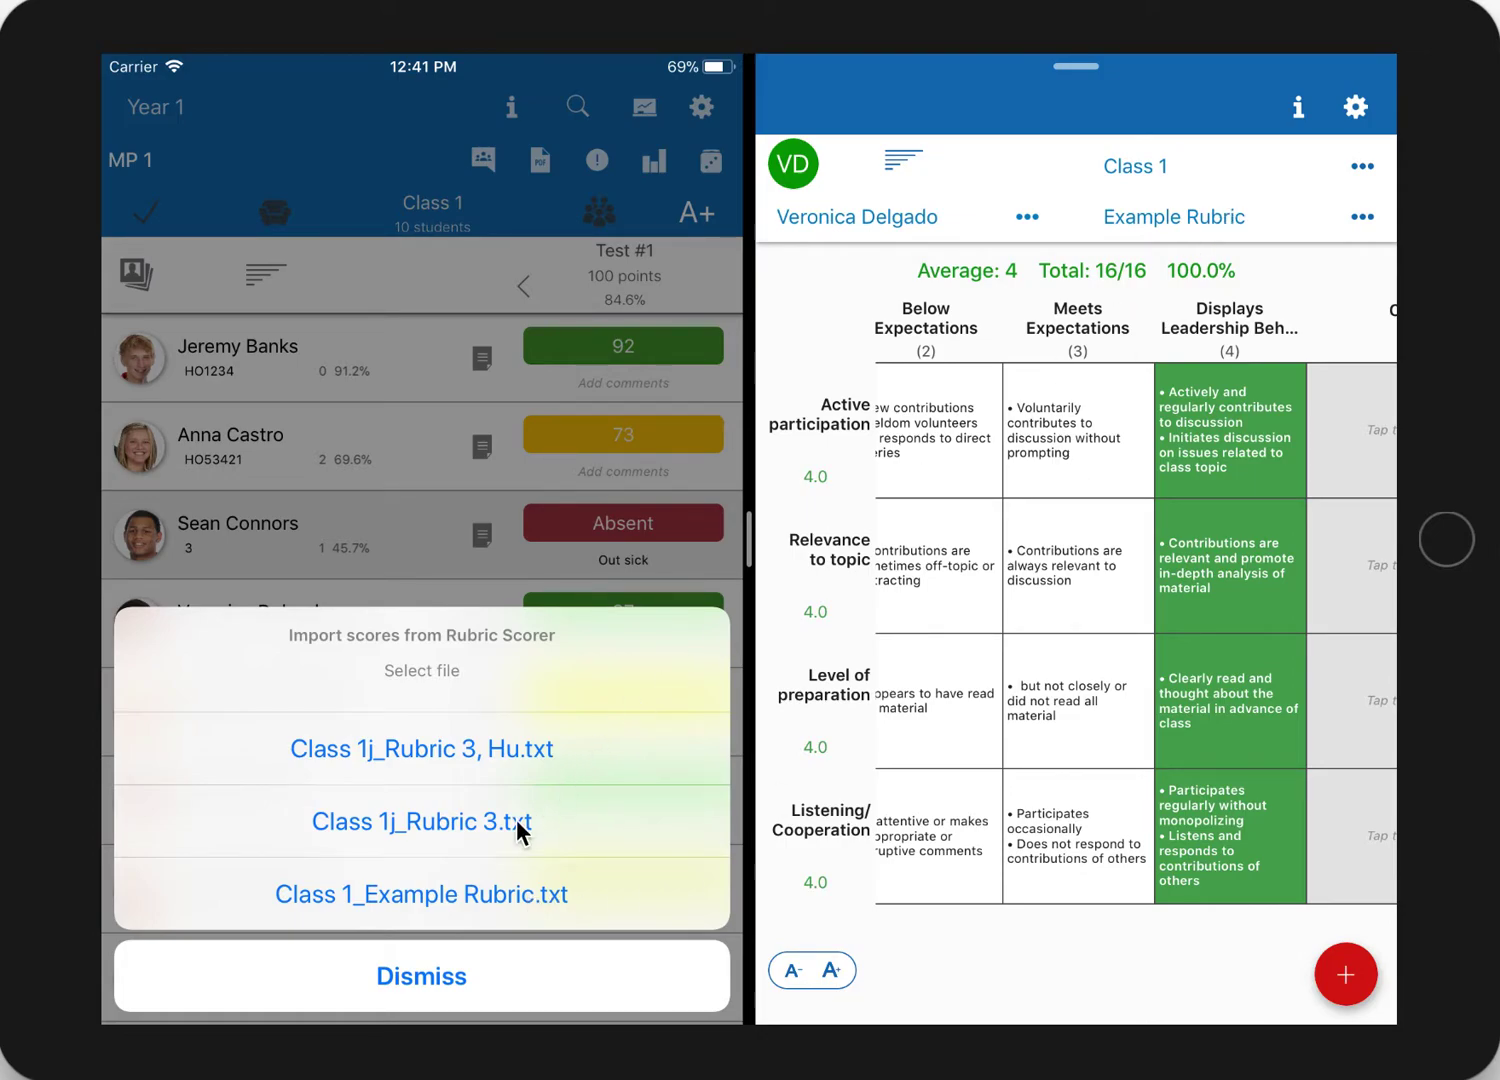
click(472, 895)
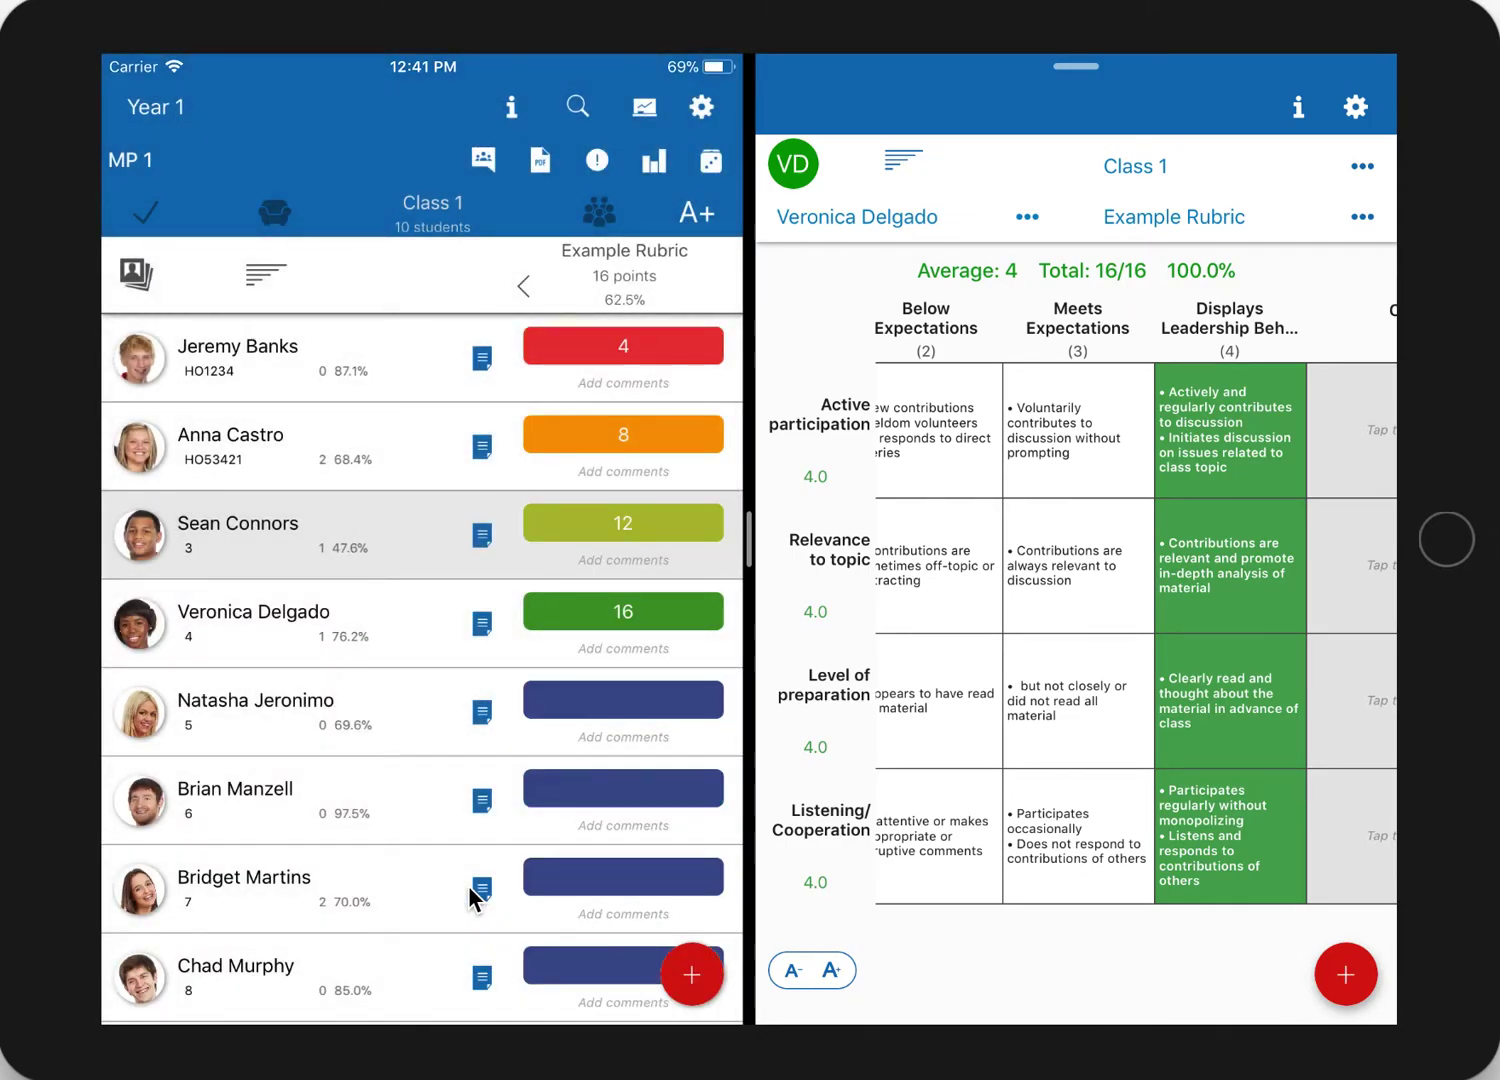